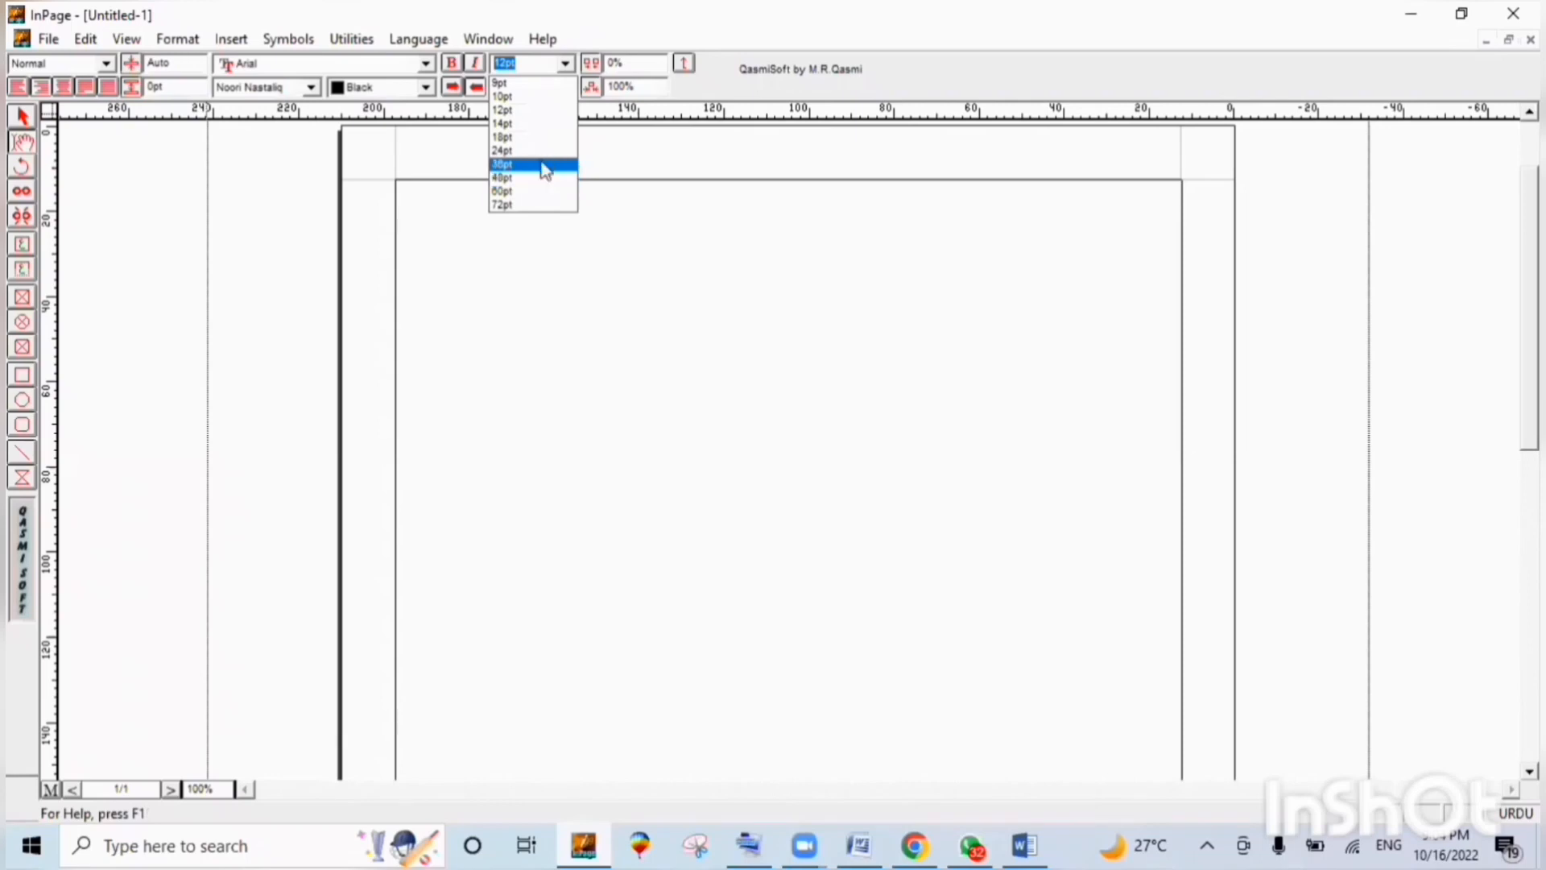
Insert a table with 8 rows and 3 columns below the heading on the page.
left_click(748, 42)
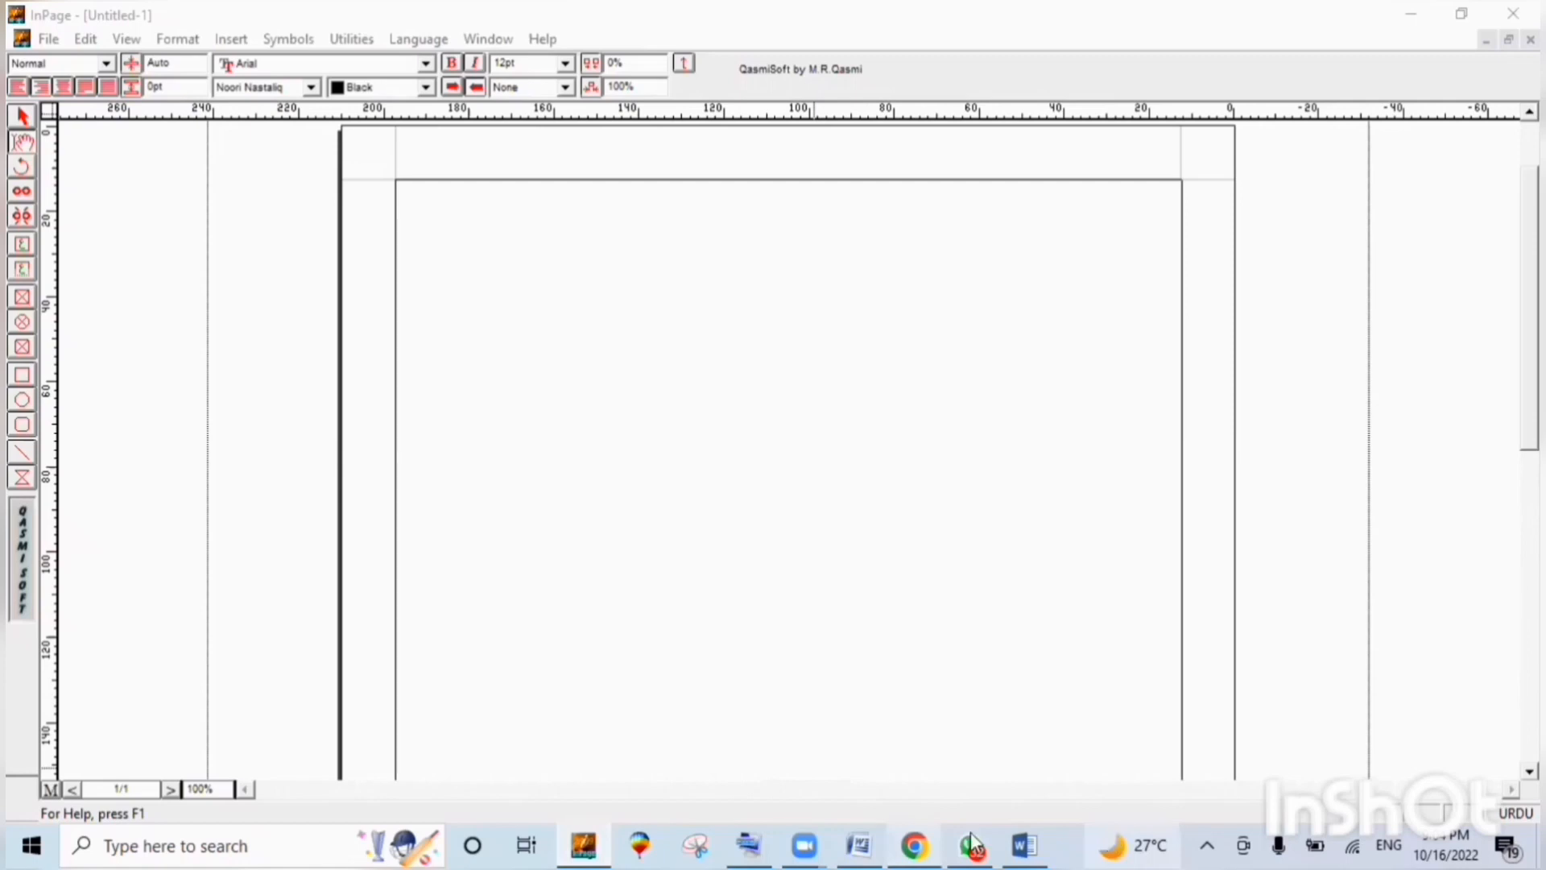
left_click(1092, 233)
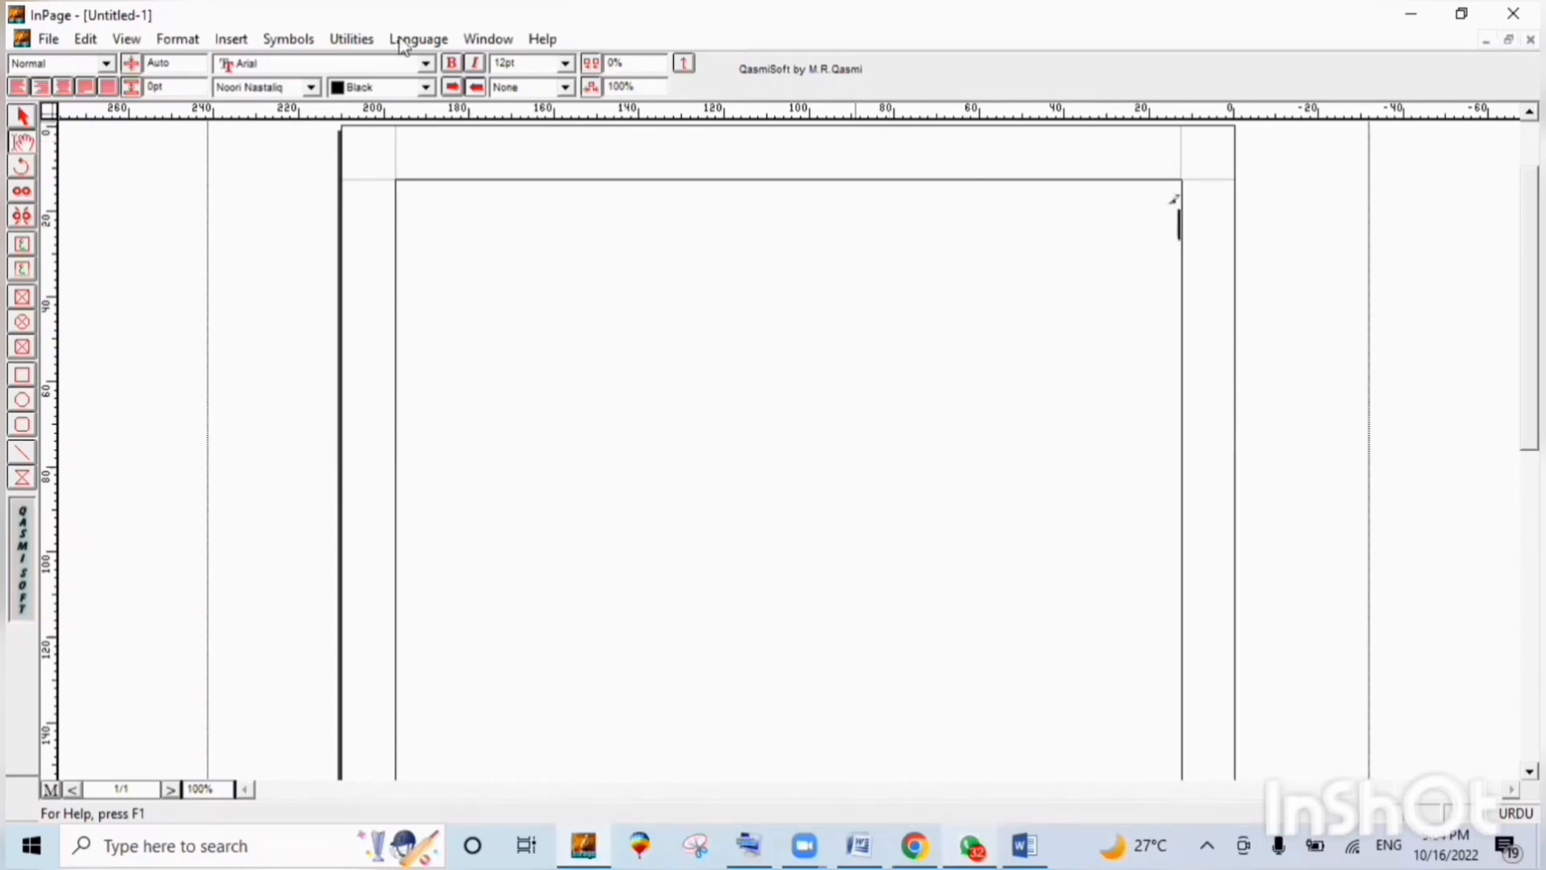
left_click(246, 39)
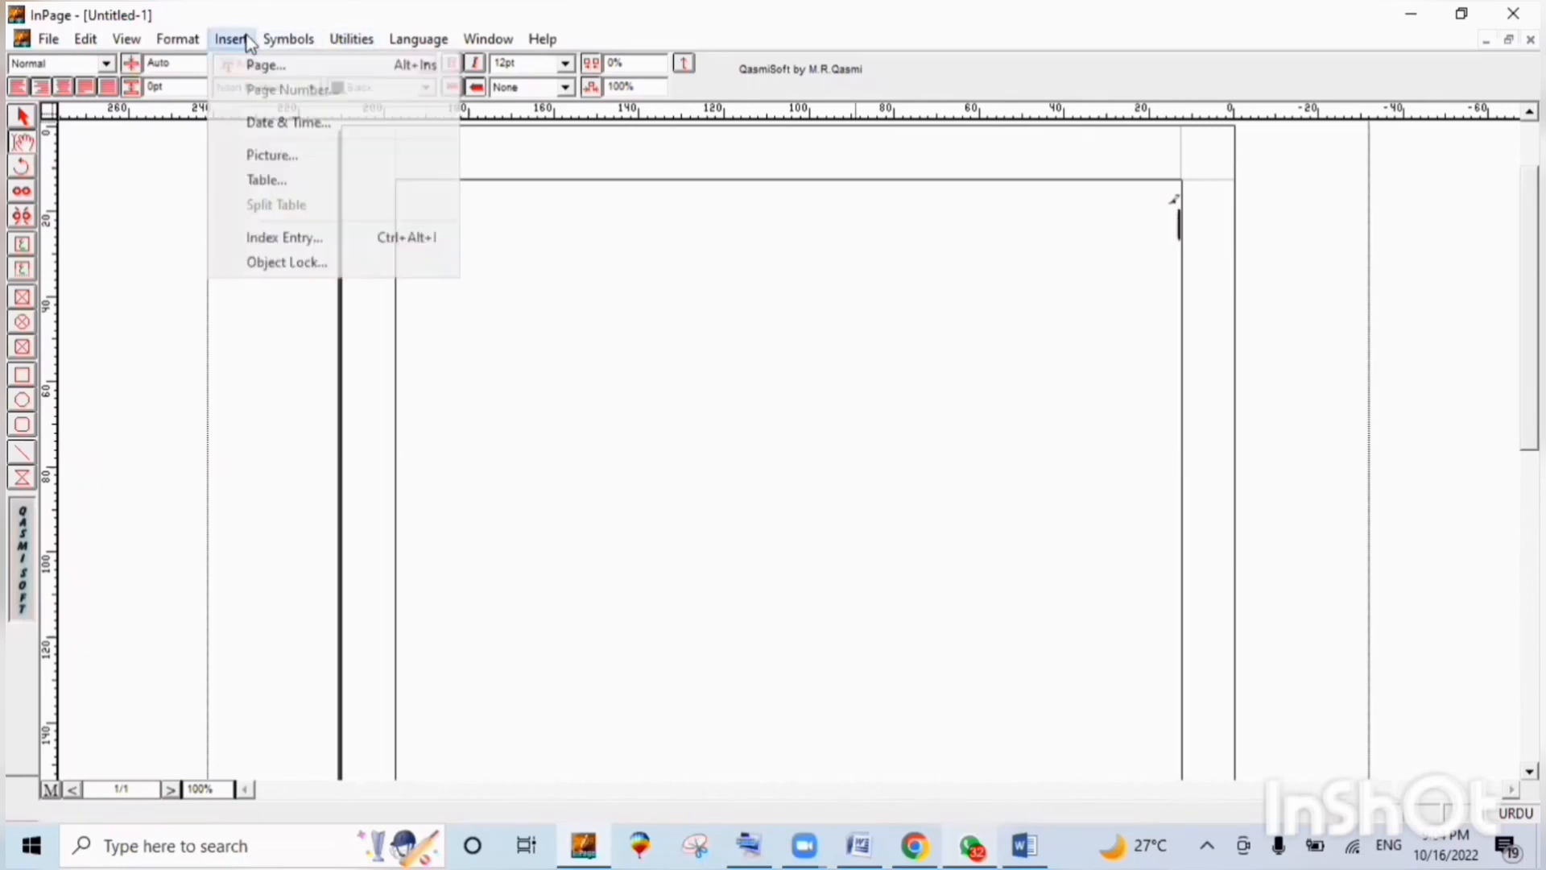
left_click(305, 181)
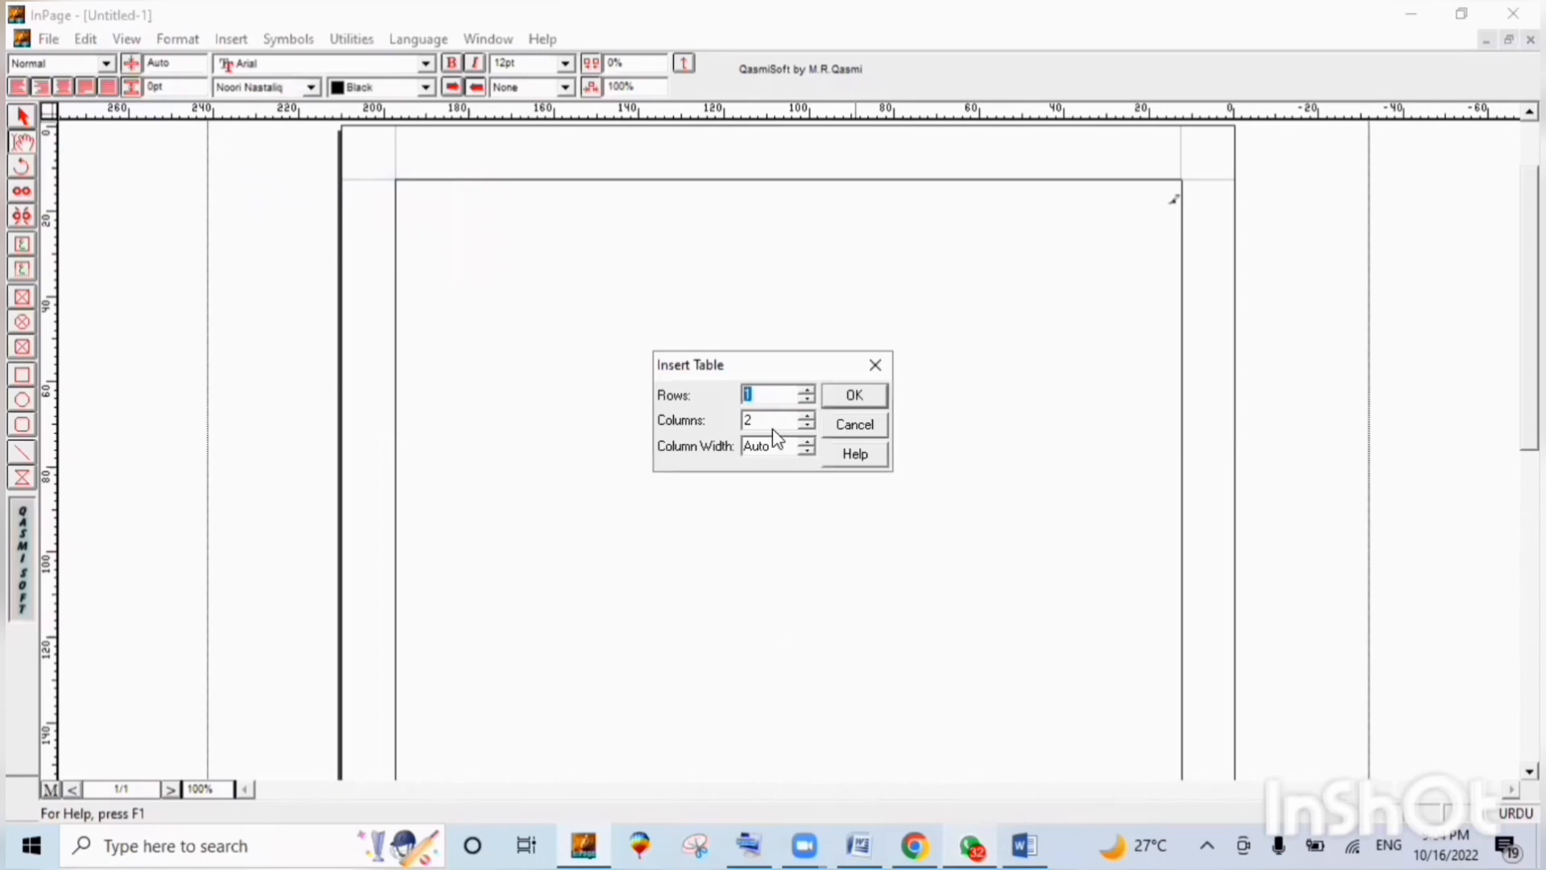
left_click(809, 389)
left_click(809, 390)
left_click(809, 389)
left_click(809, 390)
left_click(809, 390)
left_click(809, 389)
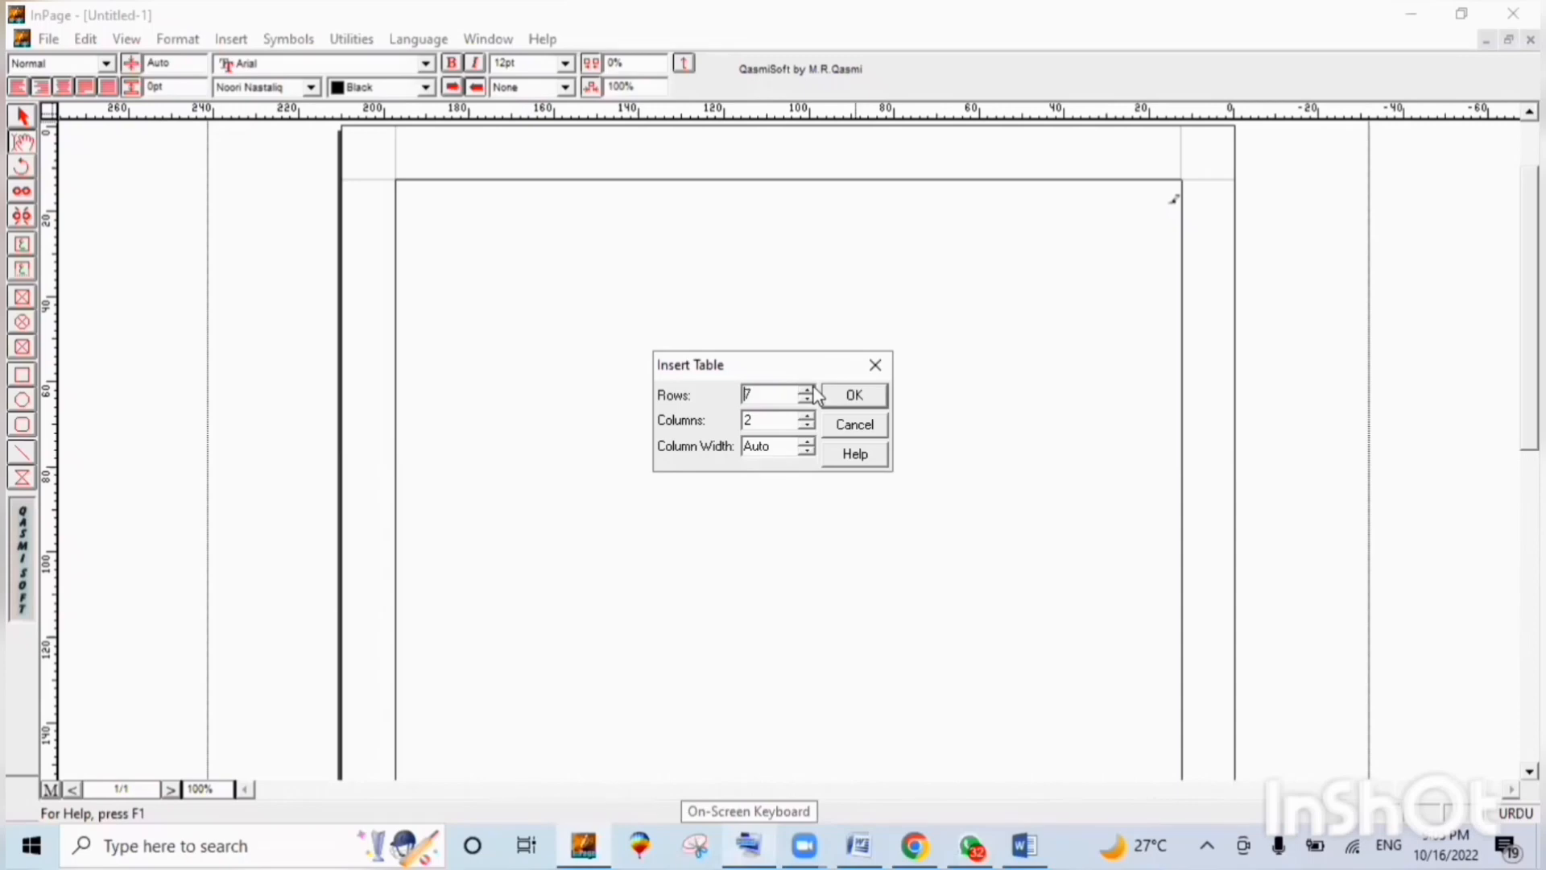
left_click(810, 390)
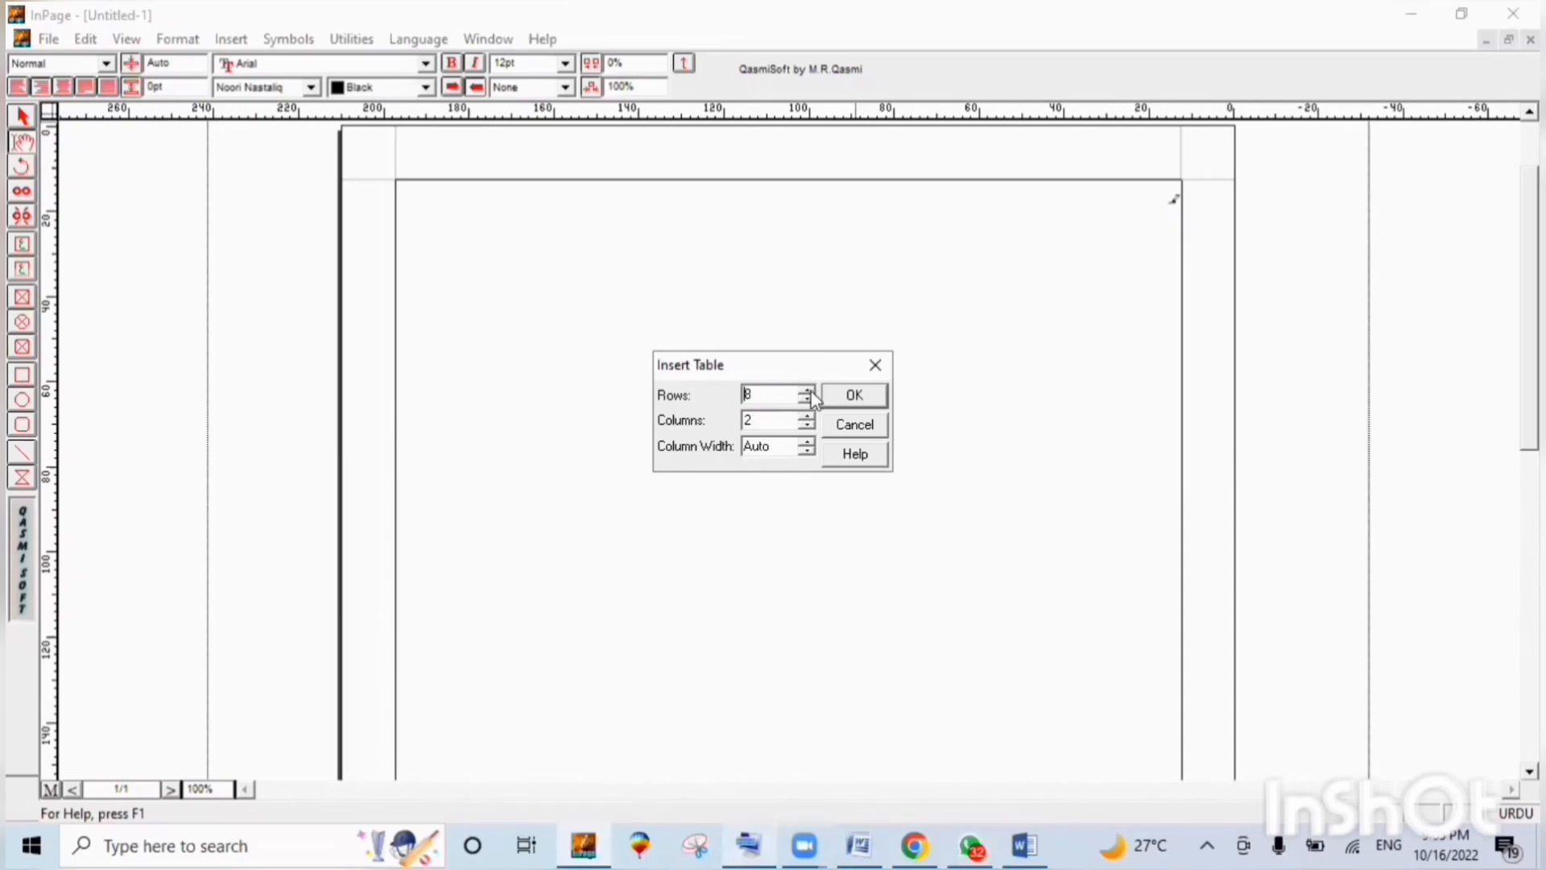
double_click(753, 420)
left_click(835, 401)
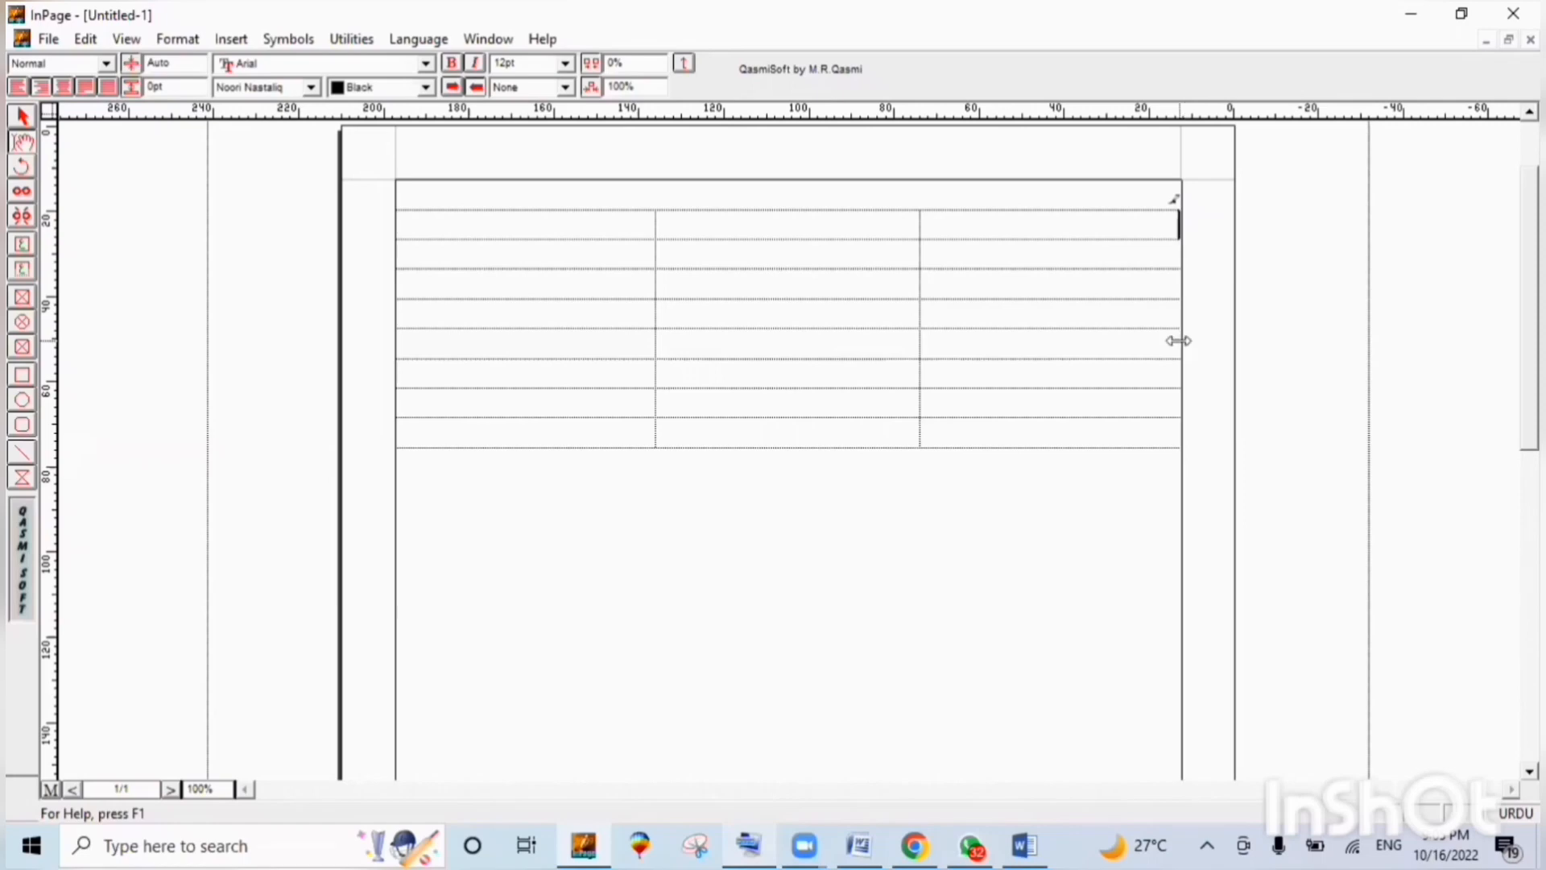
Move both outer edges of the eight-row table slightly inward and narrow the two-row table beneath it from both sides.
left_click_drag(1178, 341, 1169, 341)
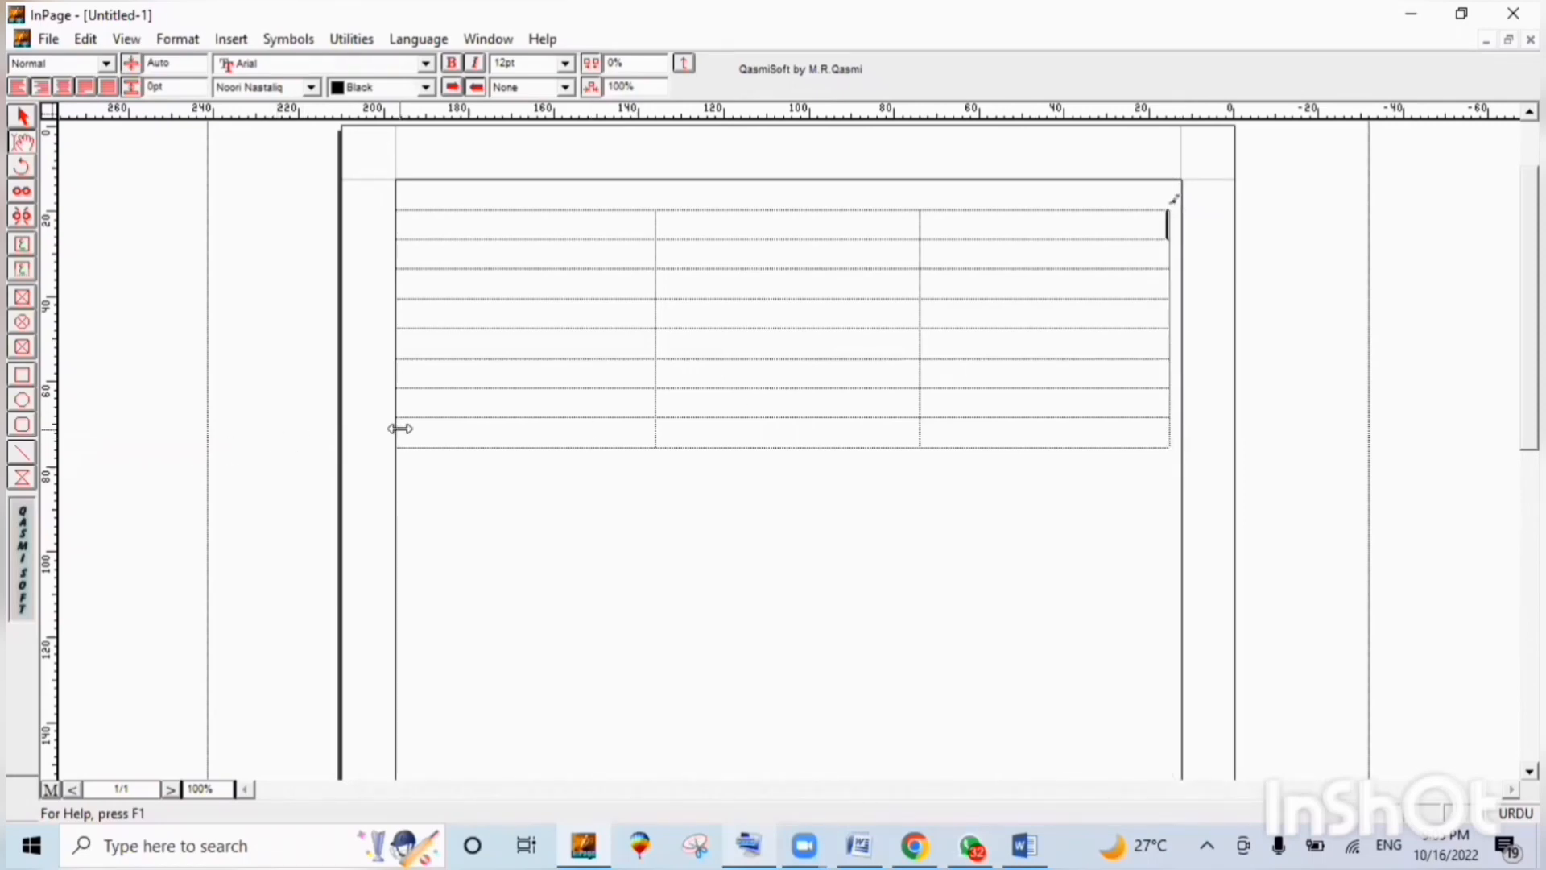
left_click_drag(400, 429, 408, 426)
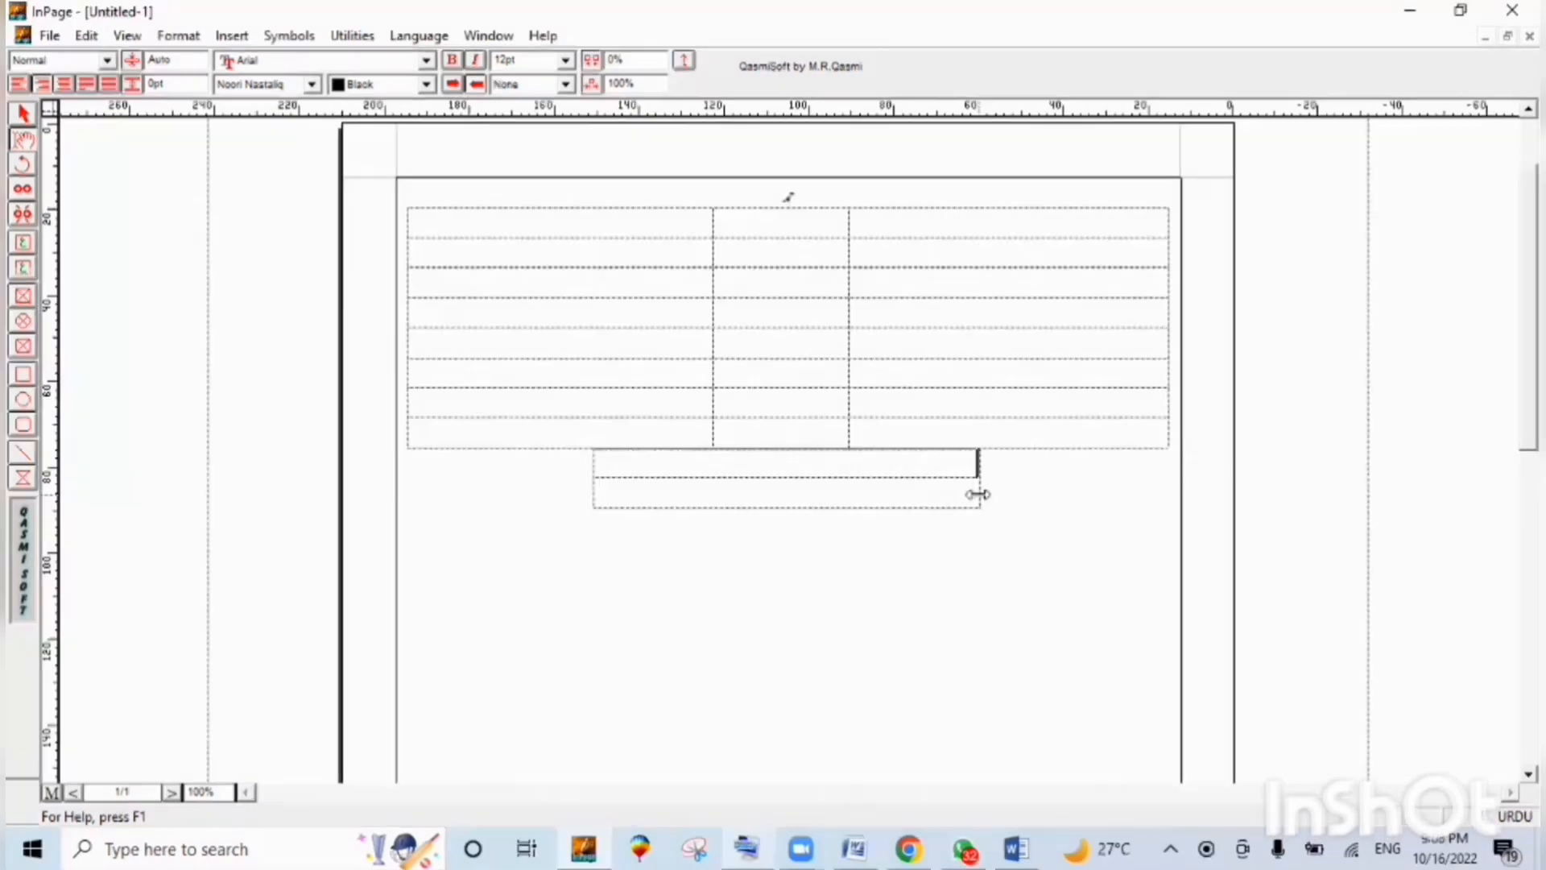
left_click_drag(978, 495, 978, 494)
left_click_drag(593, 493, 602, 494)
left_click_drag(980, 487, 970, 487)
Enter the verse "تعریف اس خدا کی جس نے جہاں بنایا" in the first row's right-hand cell and go to its left-hand cell.
left_click(1103, 225)
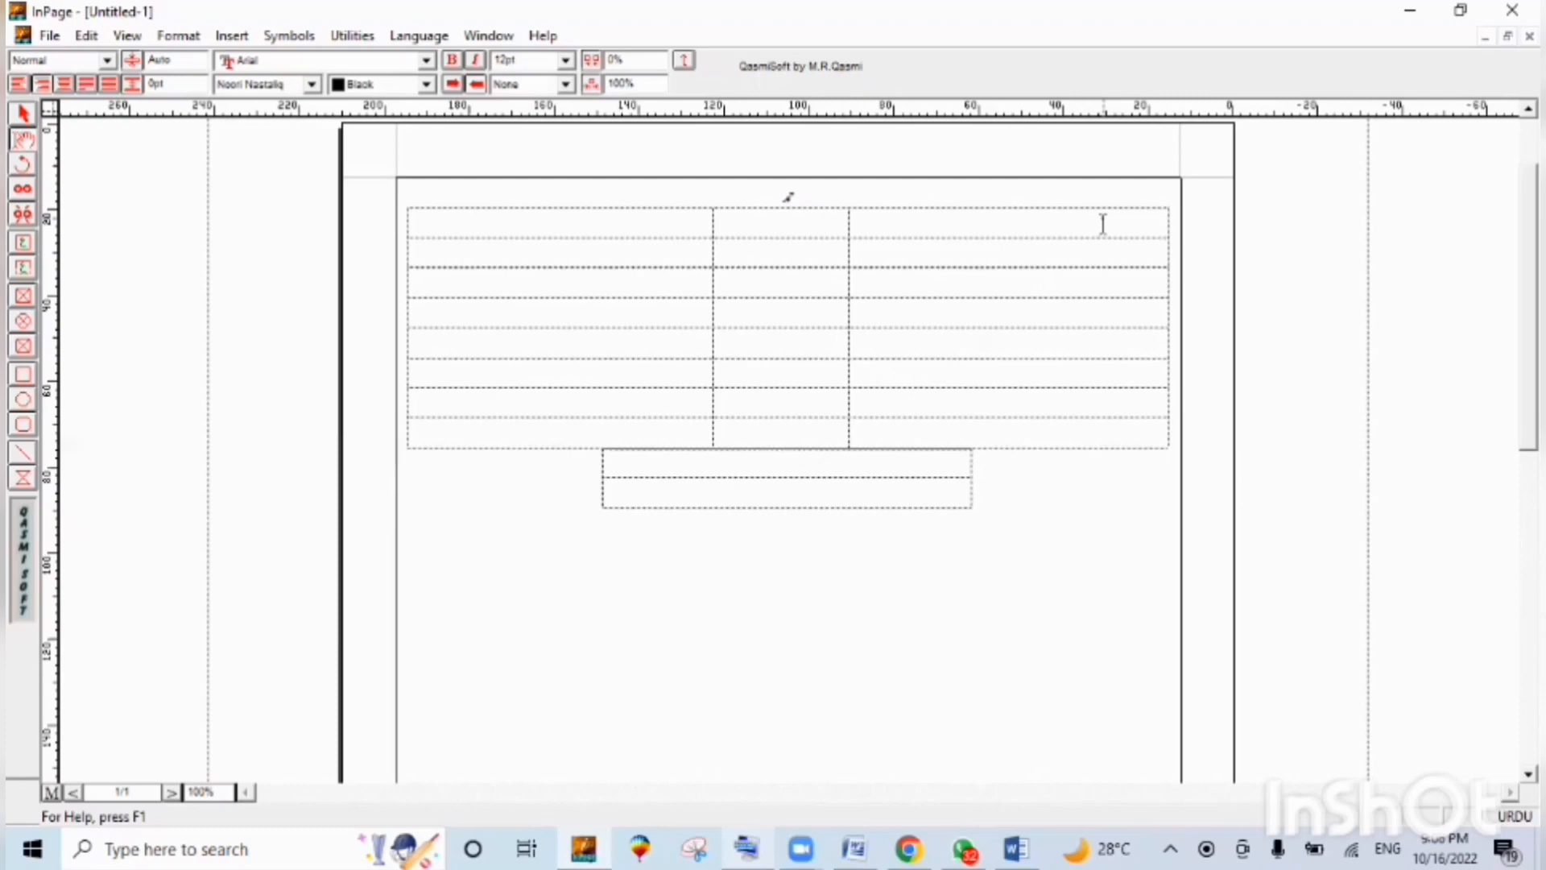
type("ہعریف اس خدا کی جس نے جہاں")
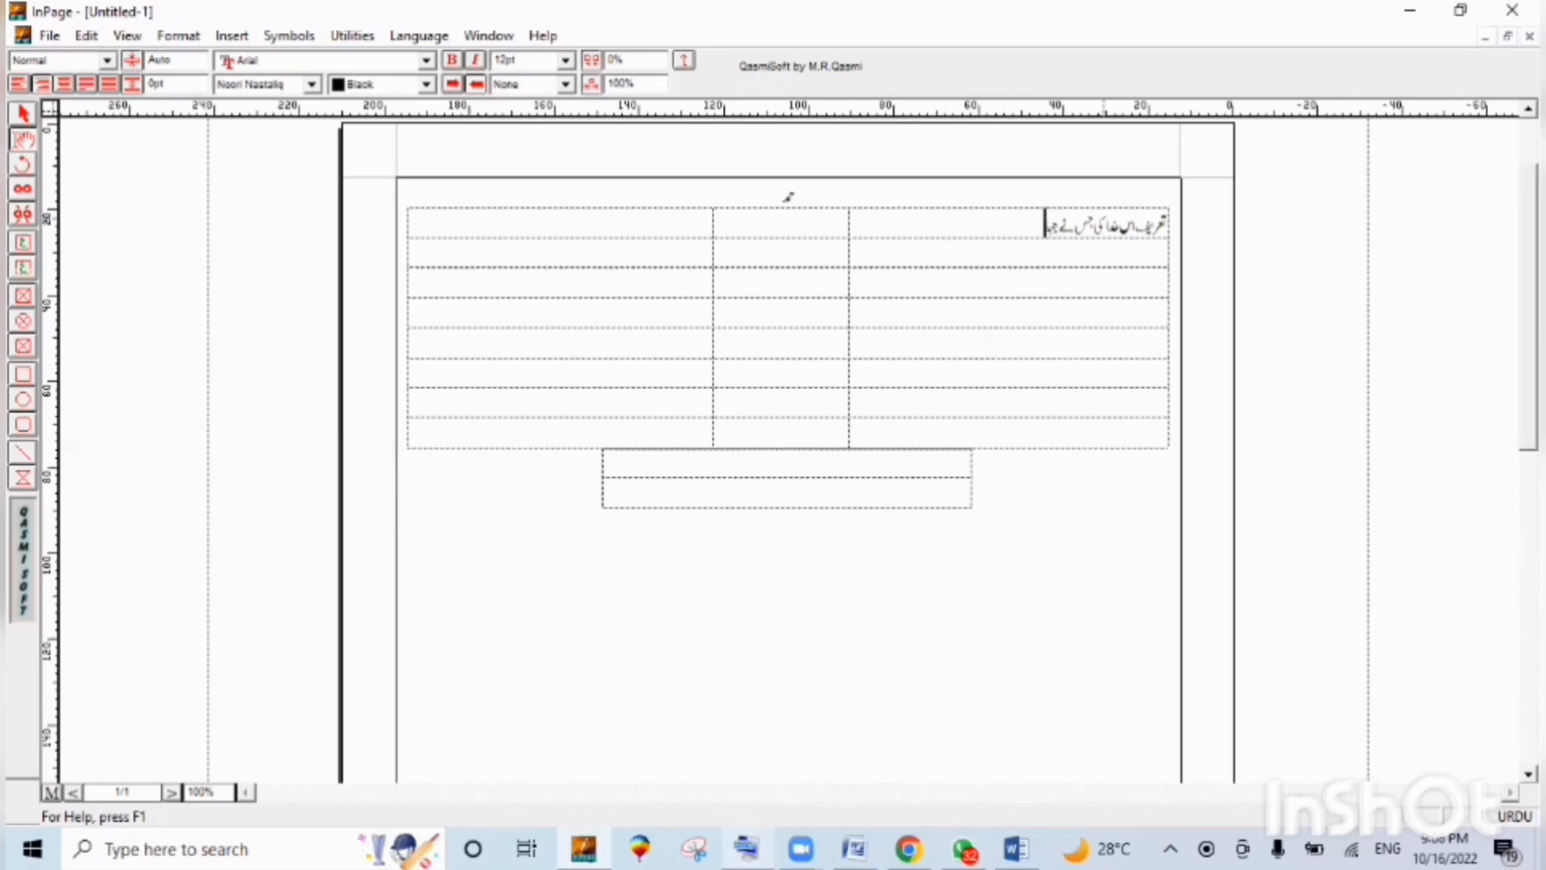
type(" بنا")
left_click(672, 226)
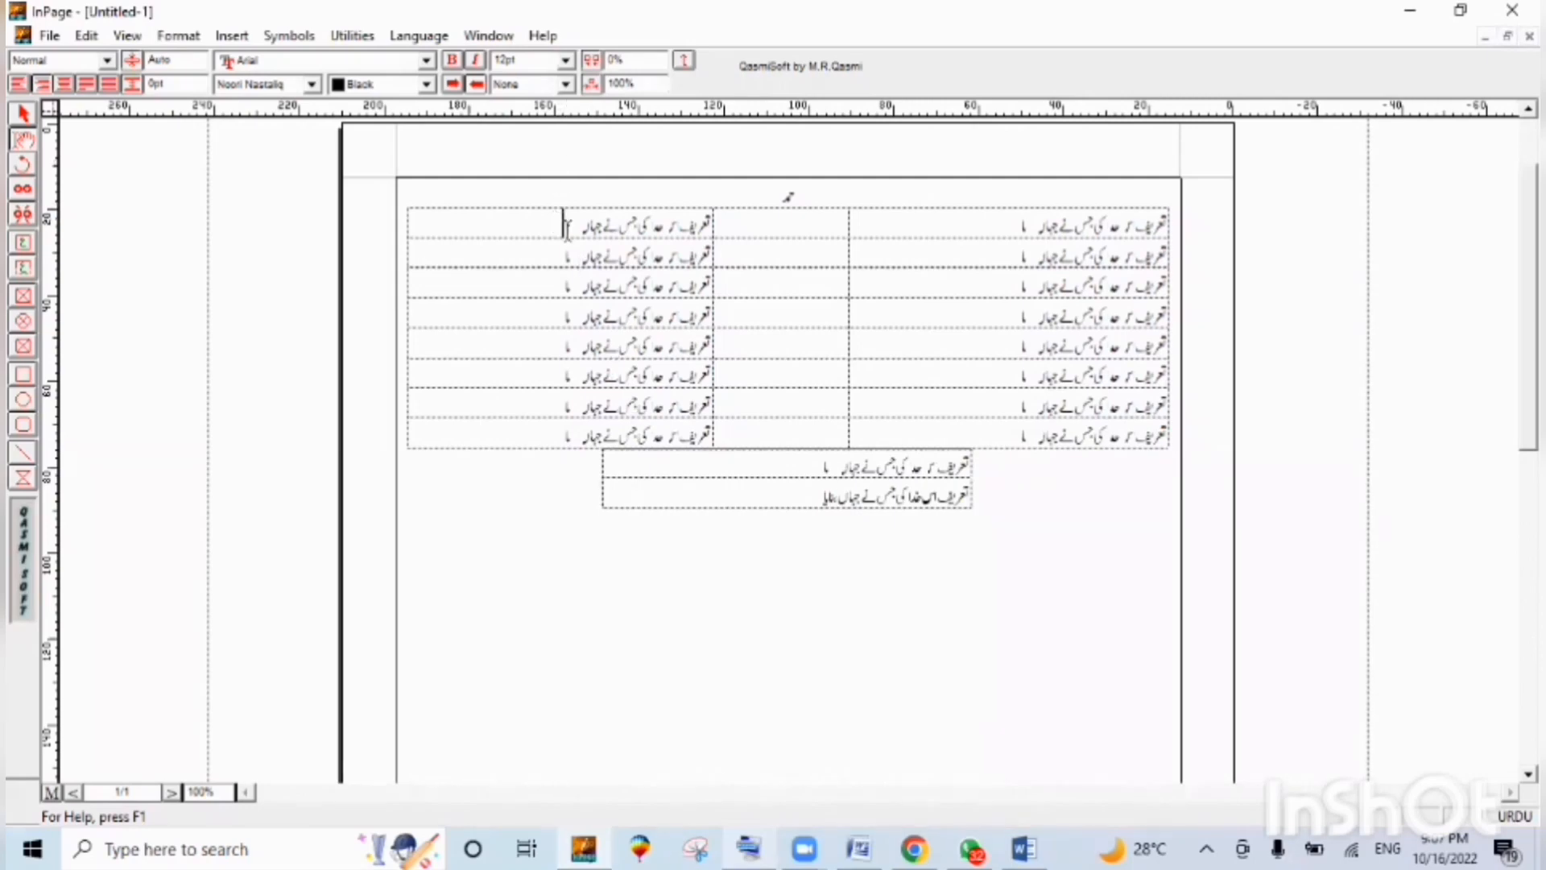
Set all the verse text in both tables to 18 pt.
left_click_drag(567, 227, 825, 491)
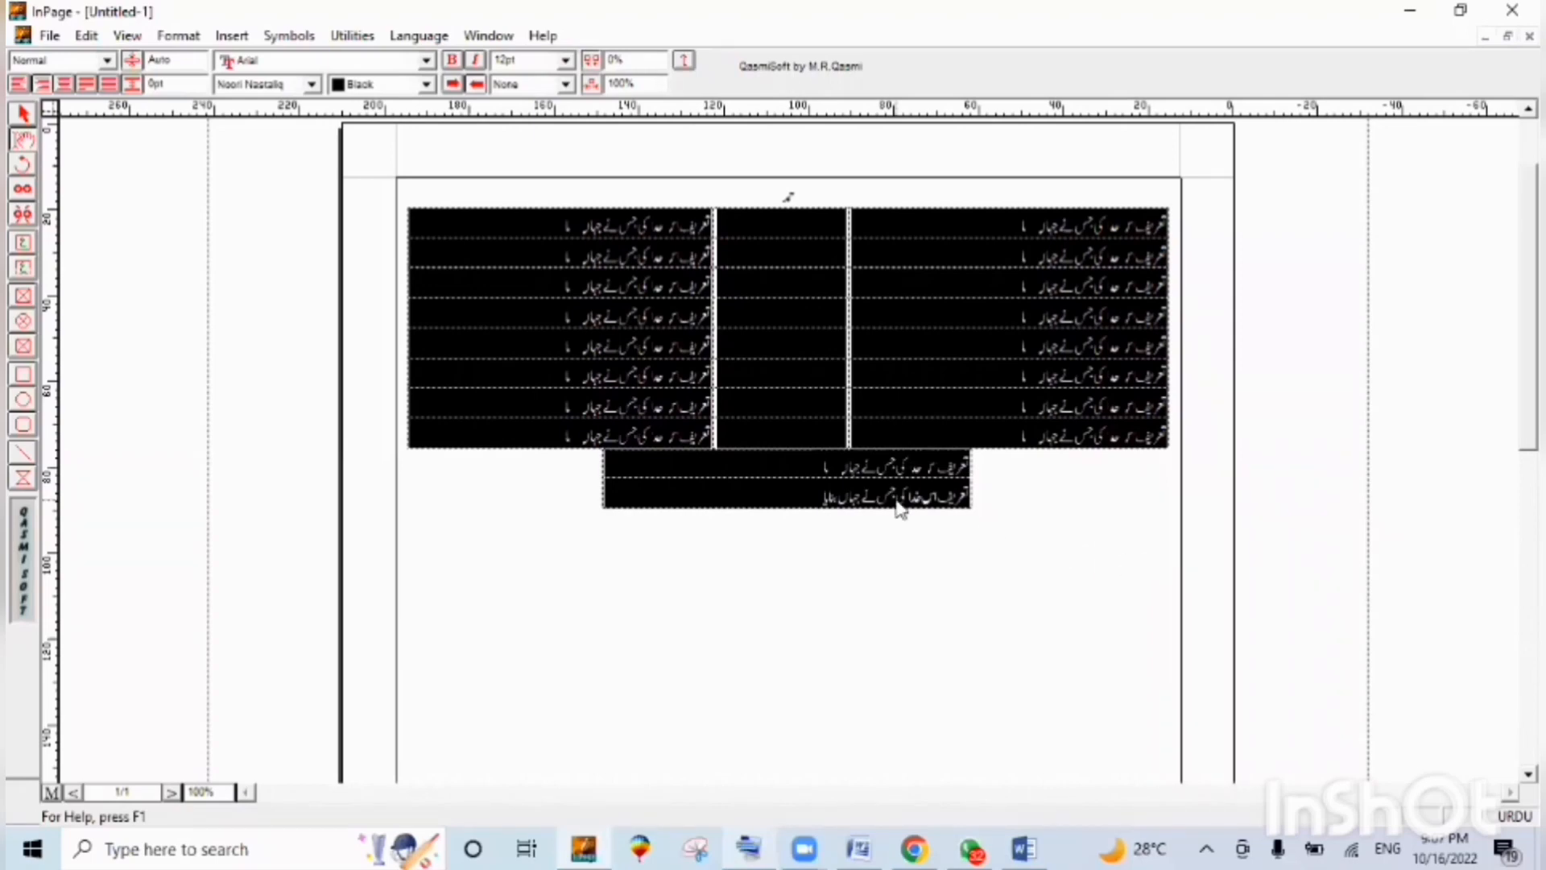
left_click(565, 60)
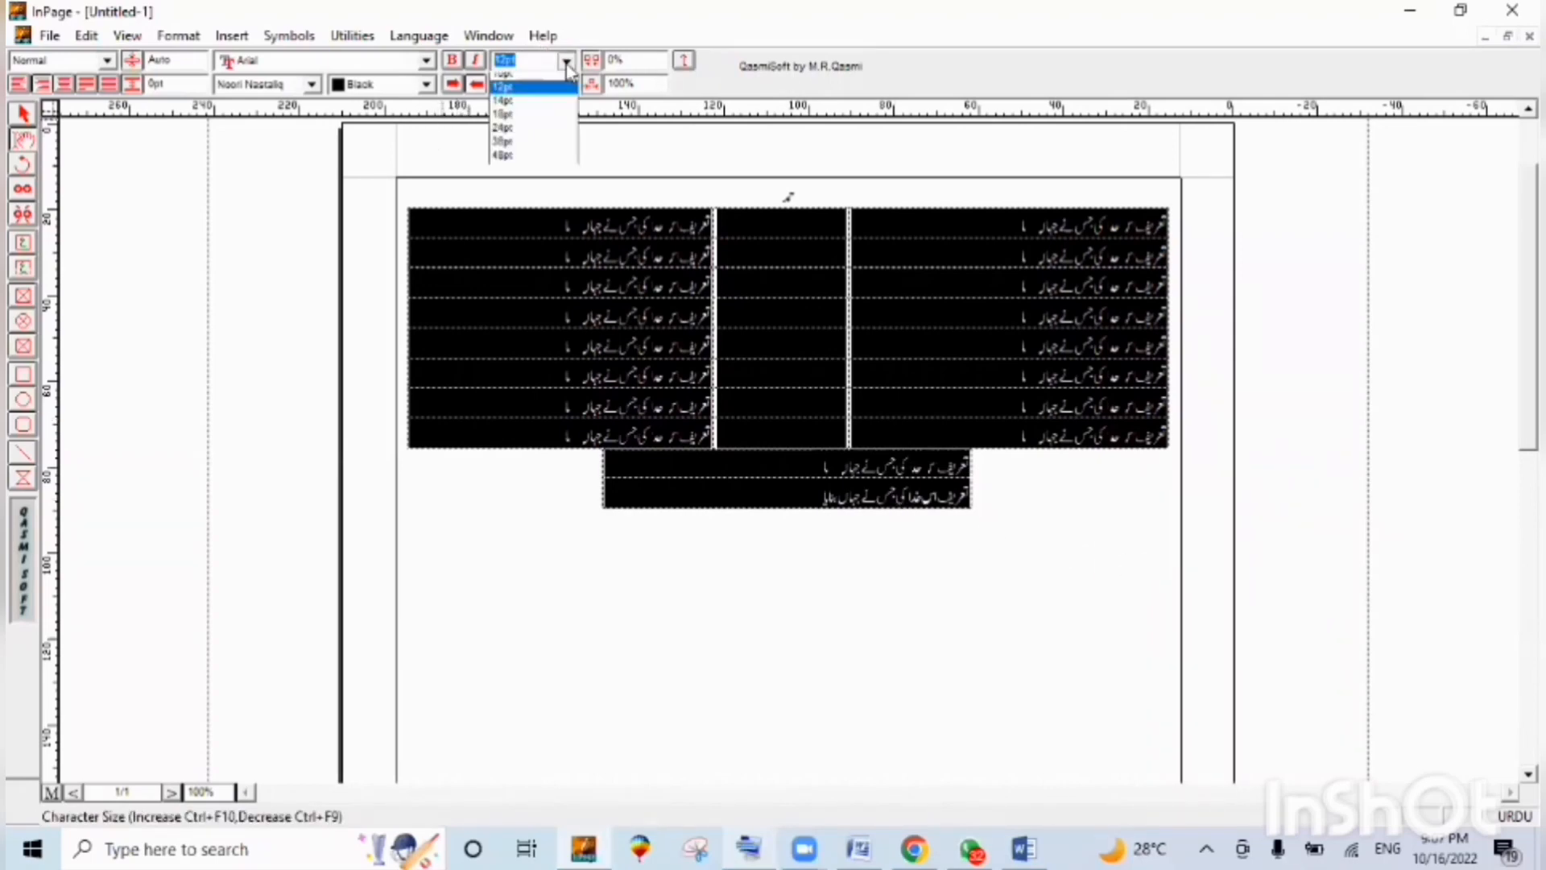
left_click(541, 134)
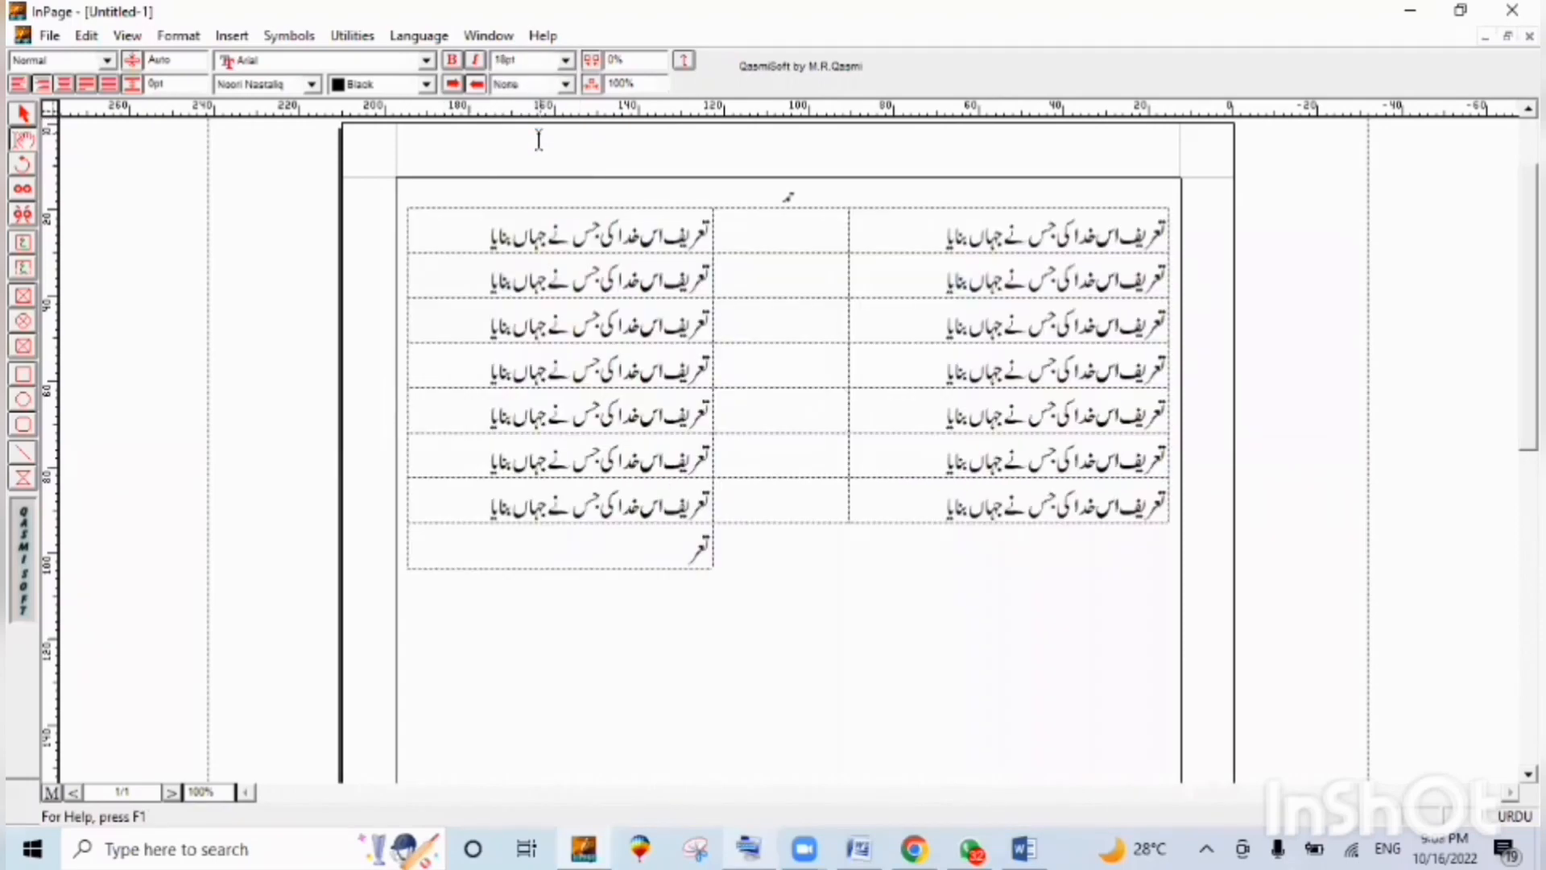
key("ctrl+z")
Set the centred heading "حمد" above the table to 48 pt.
left_click(778, 197)
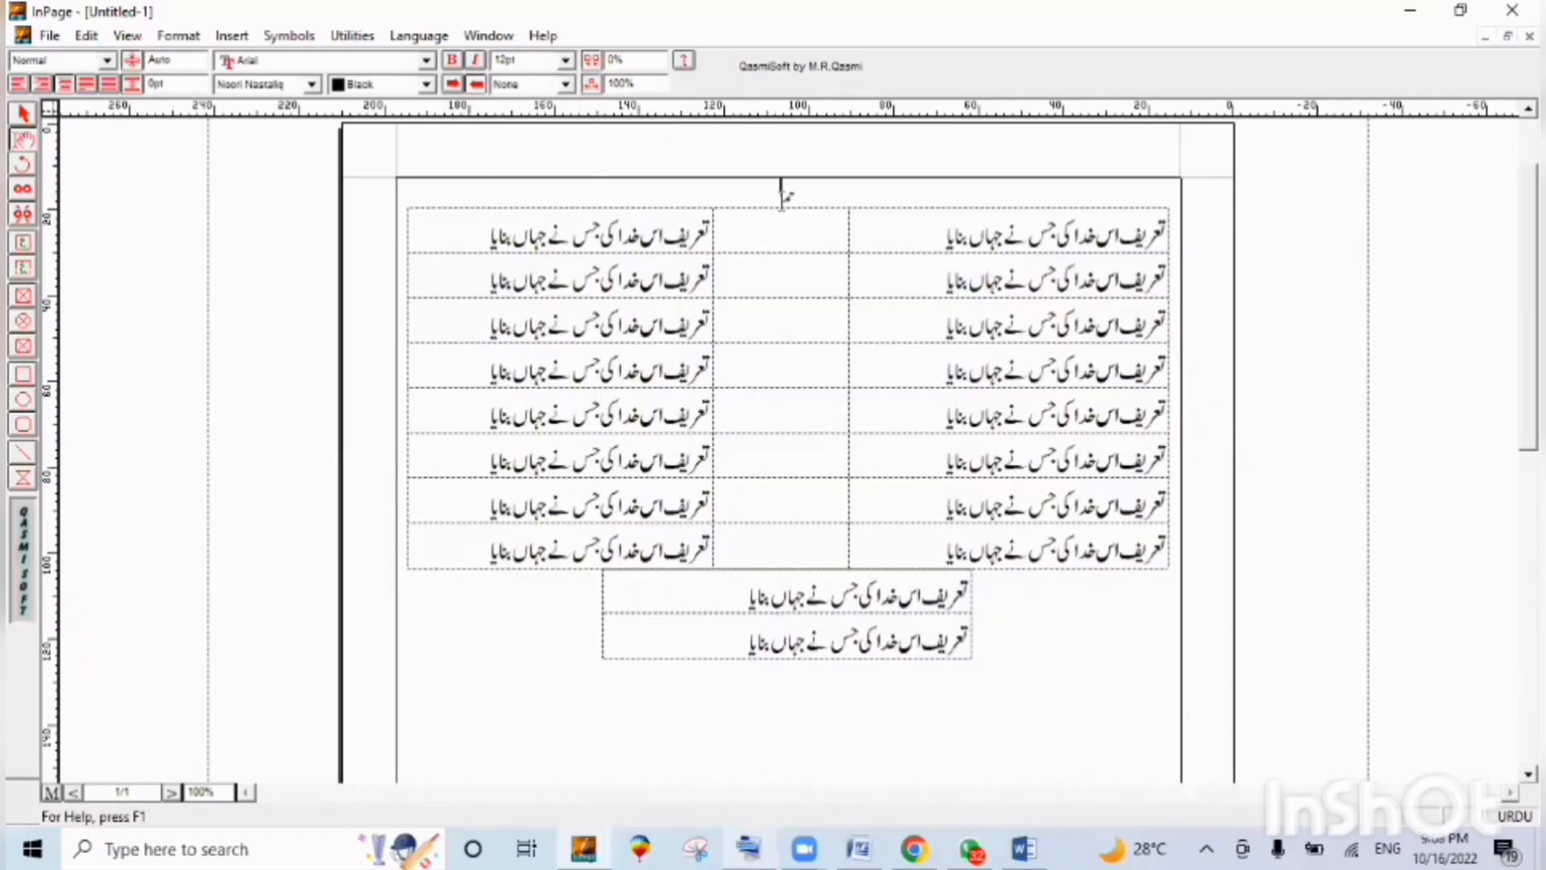
left_click_drag(779, 198, 797, 201)
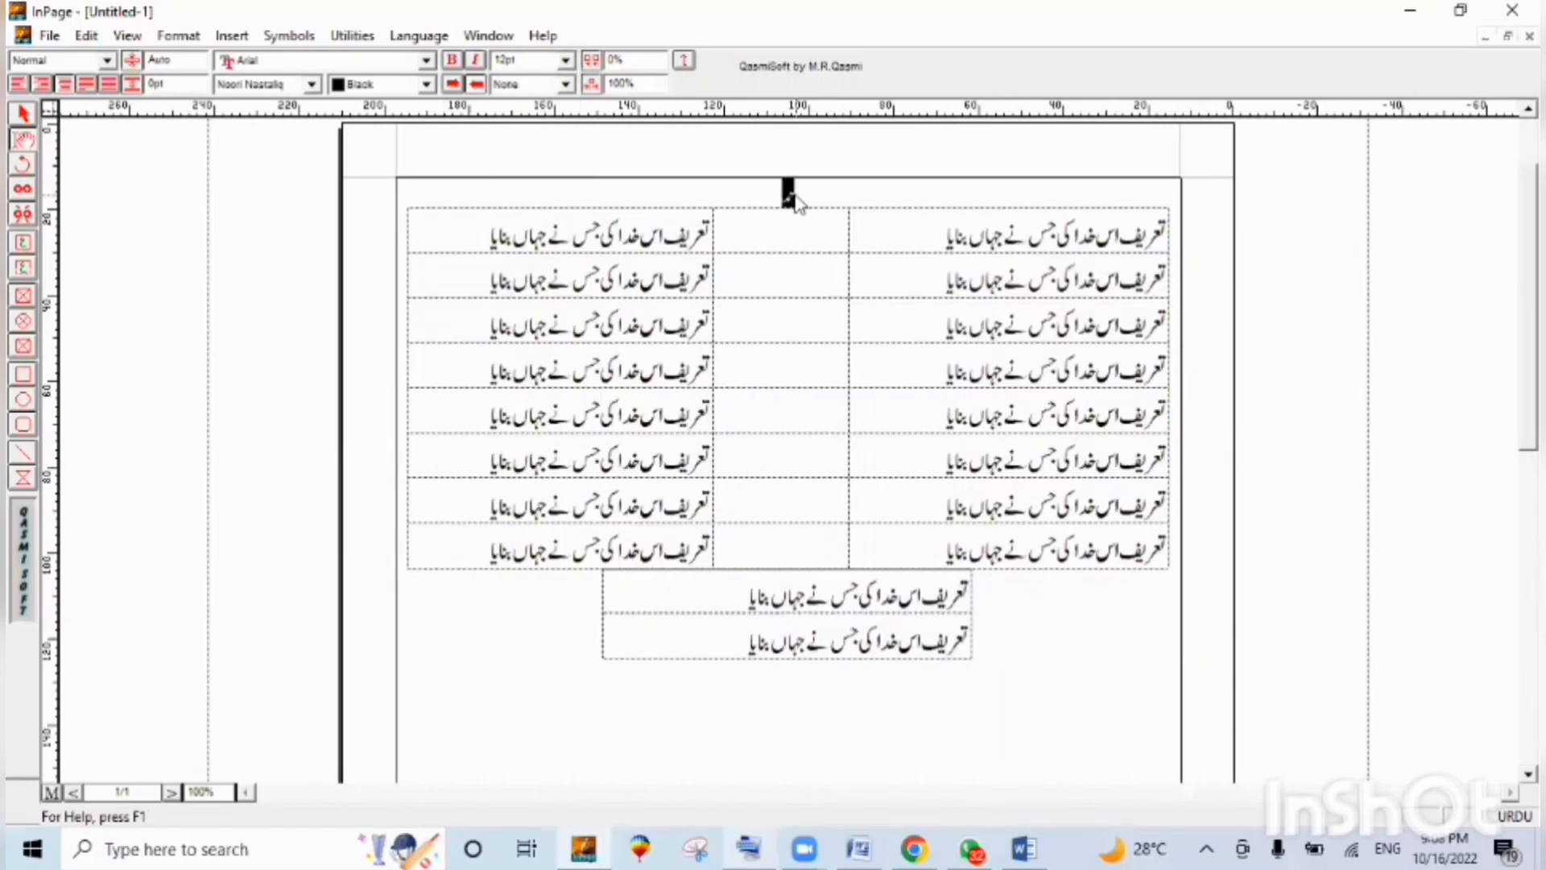
left_click(566, 63)
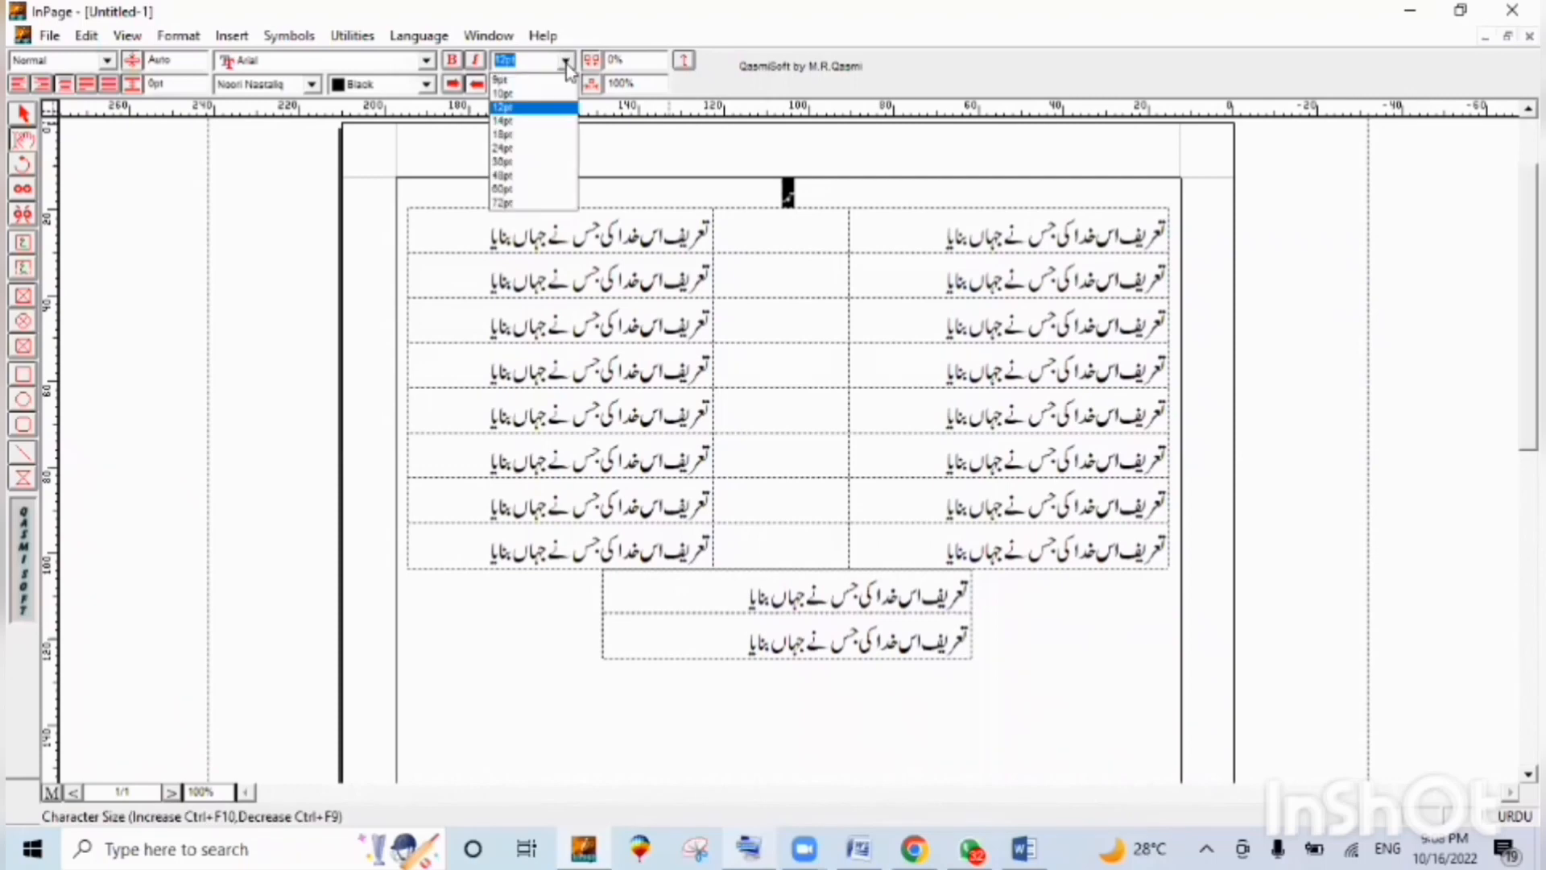
left_click(546, 180)
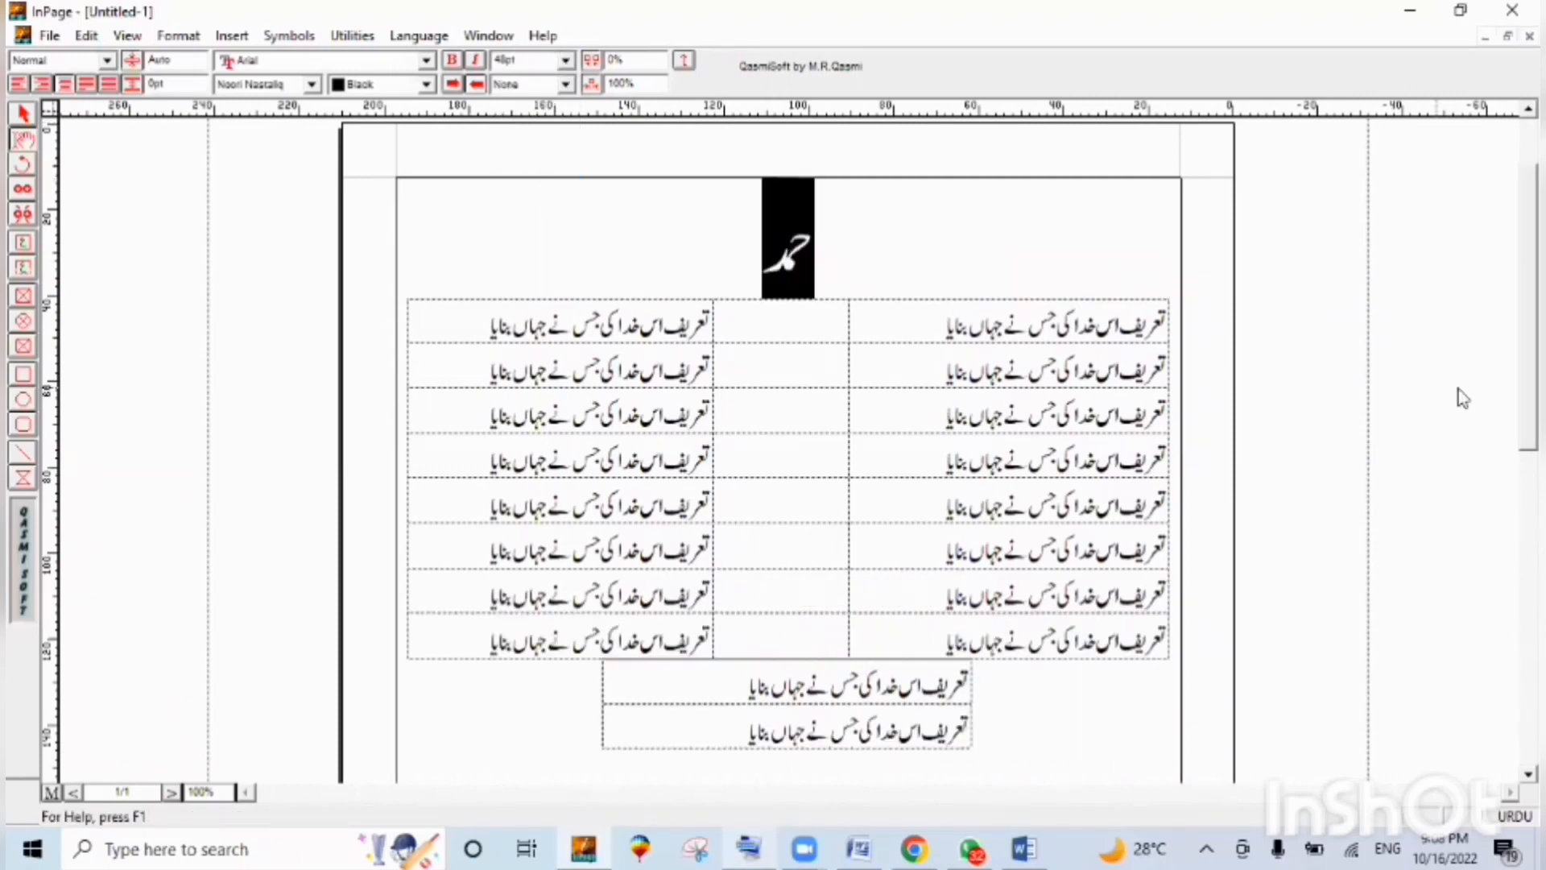
left_click(1056, 499)
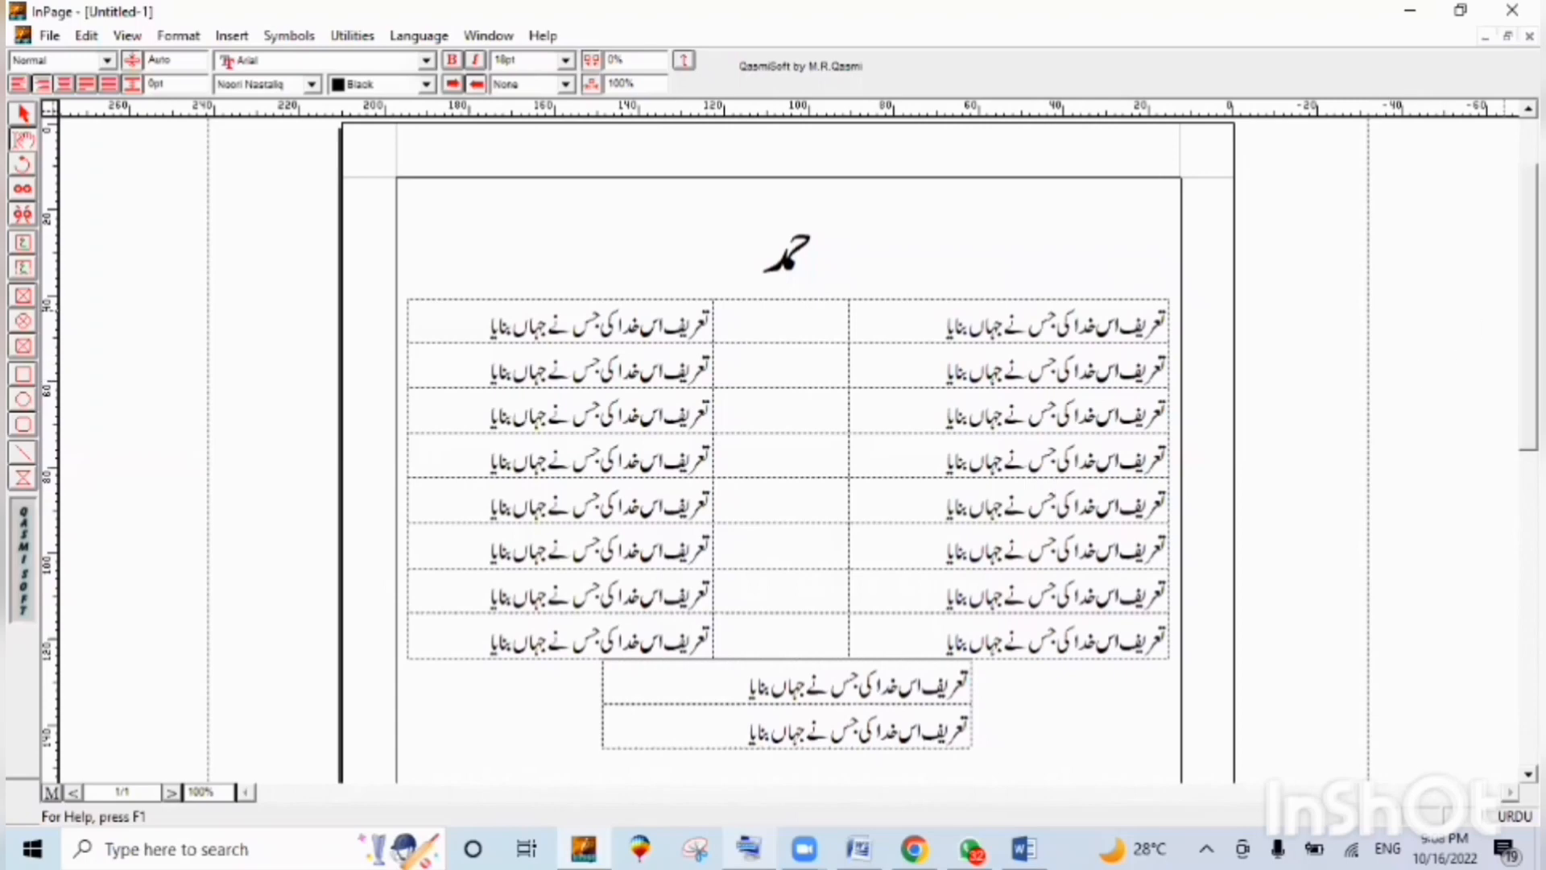
Add "یہ" before and "سارا" after "جہاں" in the left-hand verse of the first row.
scroll(789, 443, "down", 2)
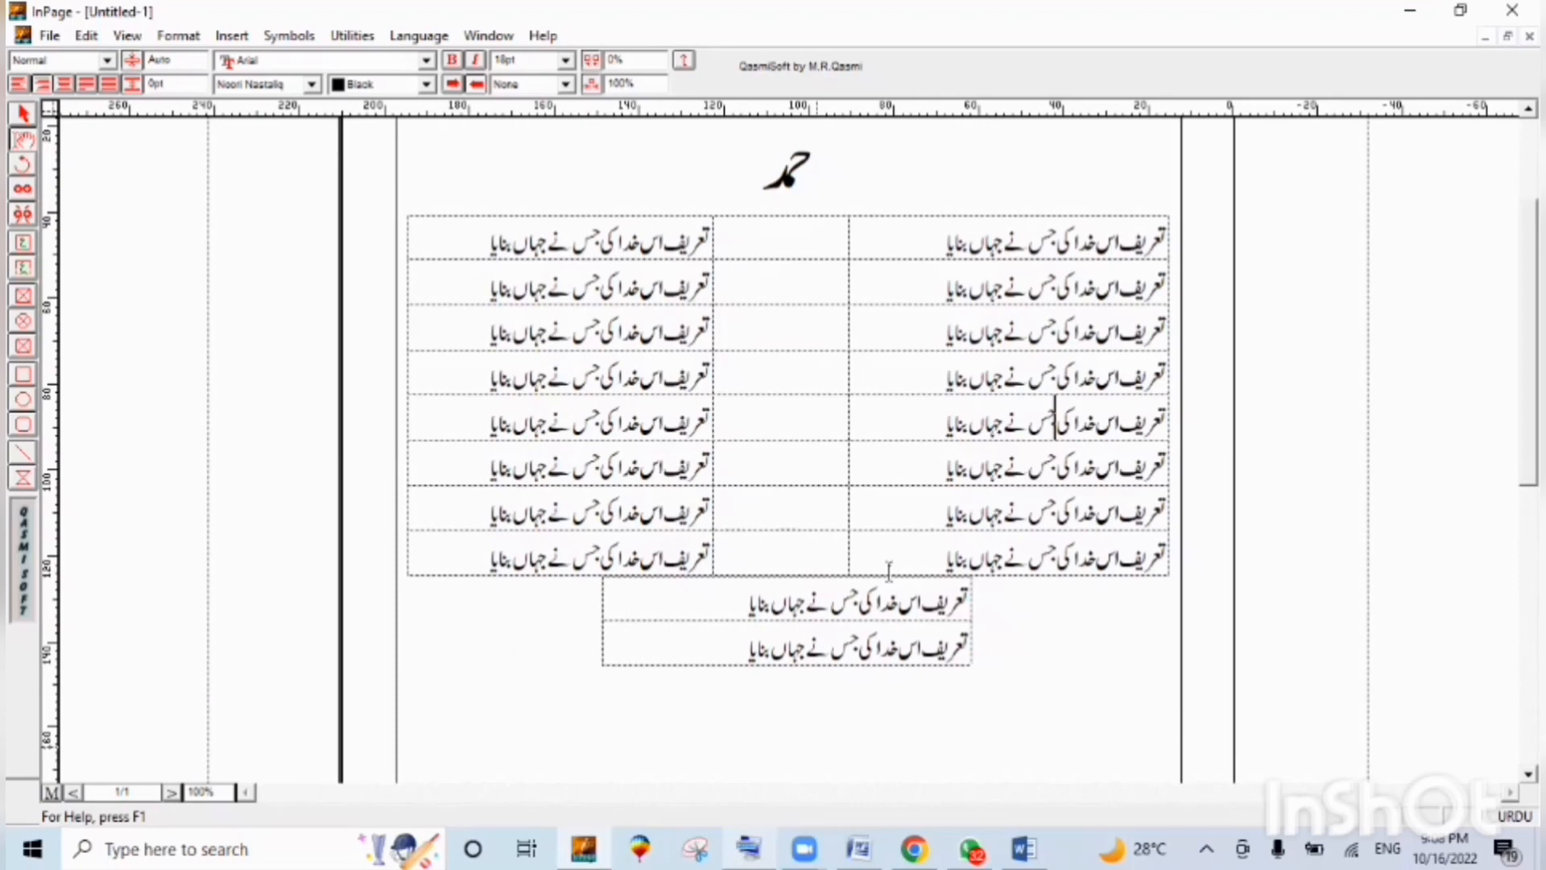
left_click(1111, 231)
left_click(531, 233)
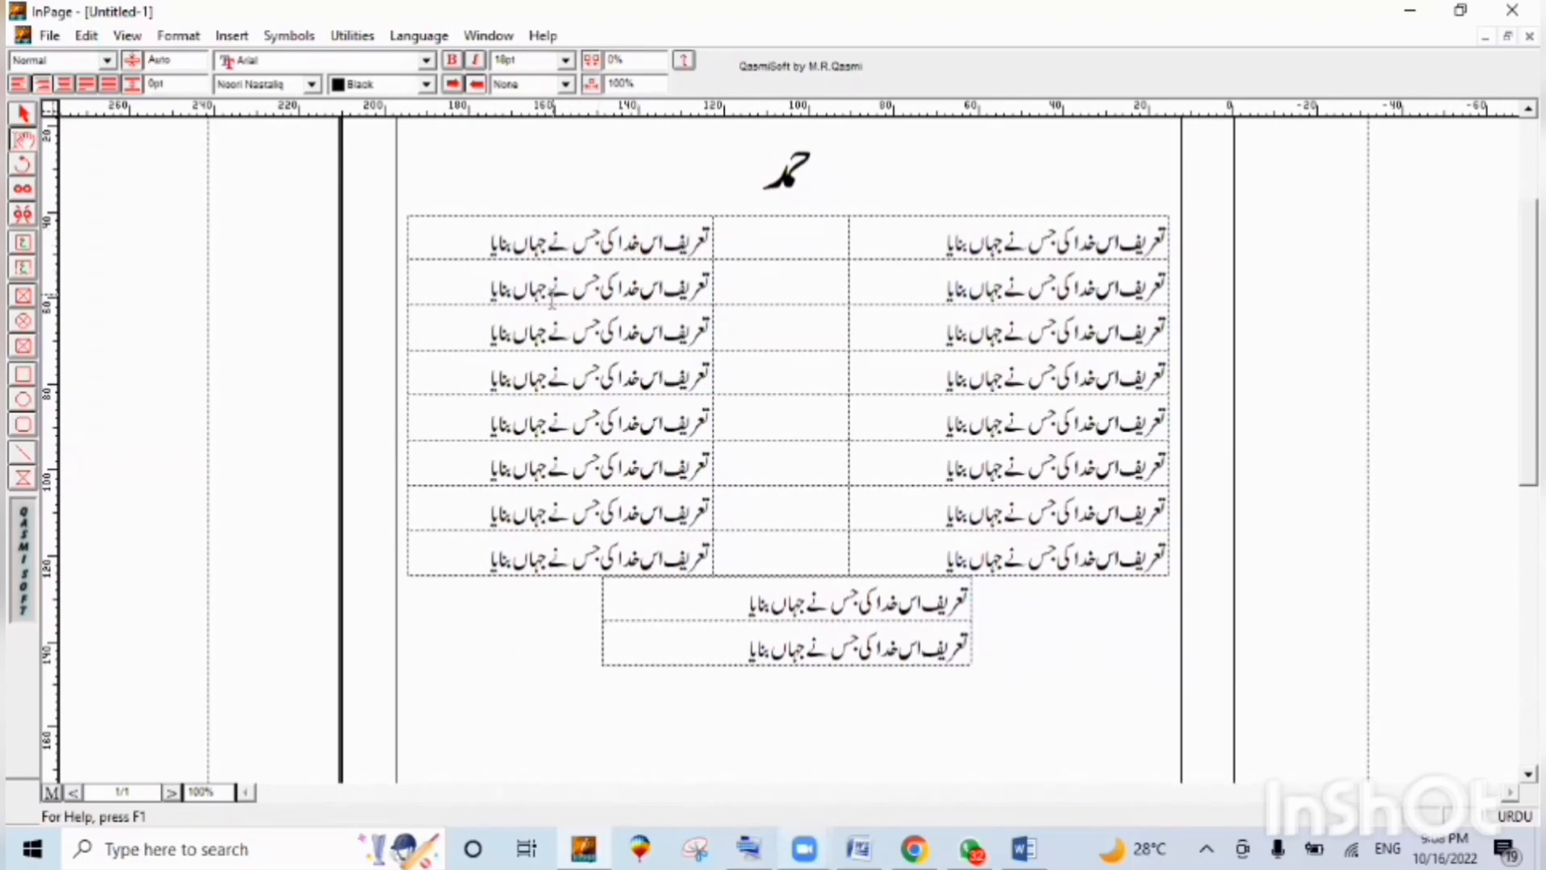
type("یہ")
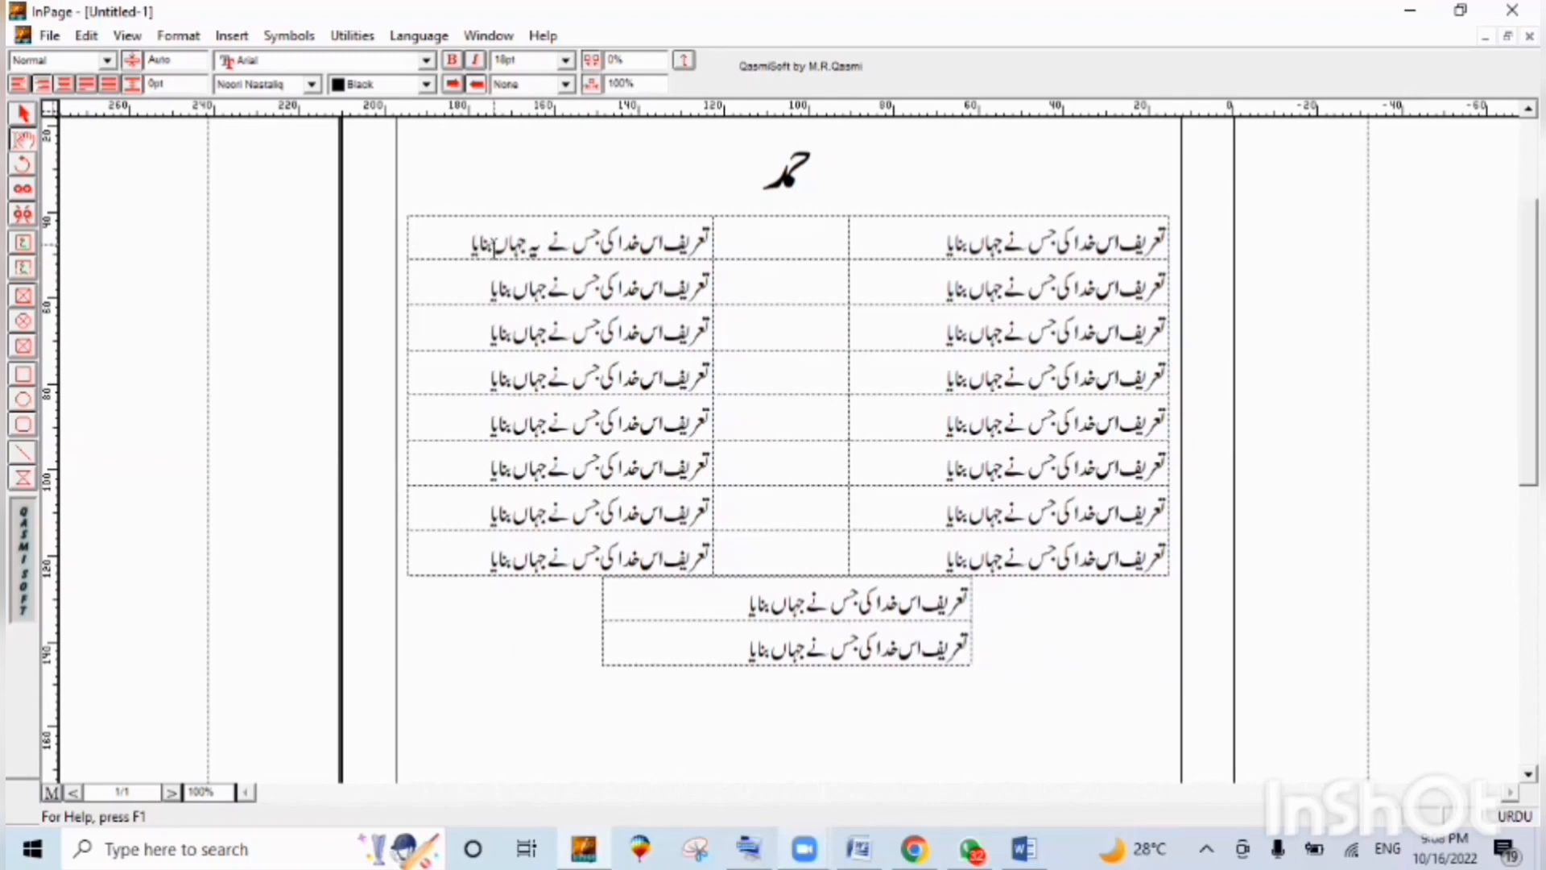
left_click(491, 242)
type("سارا")
key("BackSpace")
Add "سارا" before "جہاں" in the left-hand verse of the seventh row.
left_click(478, 517)
key("Right")
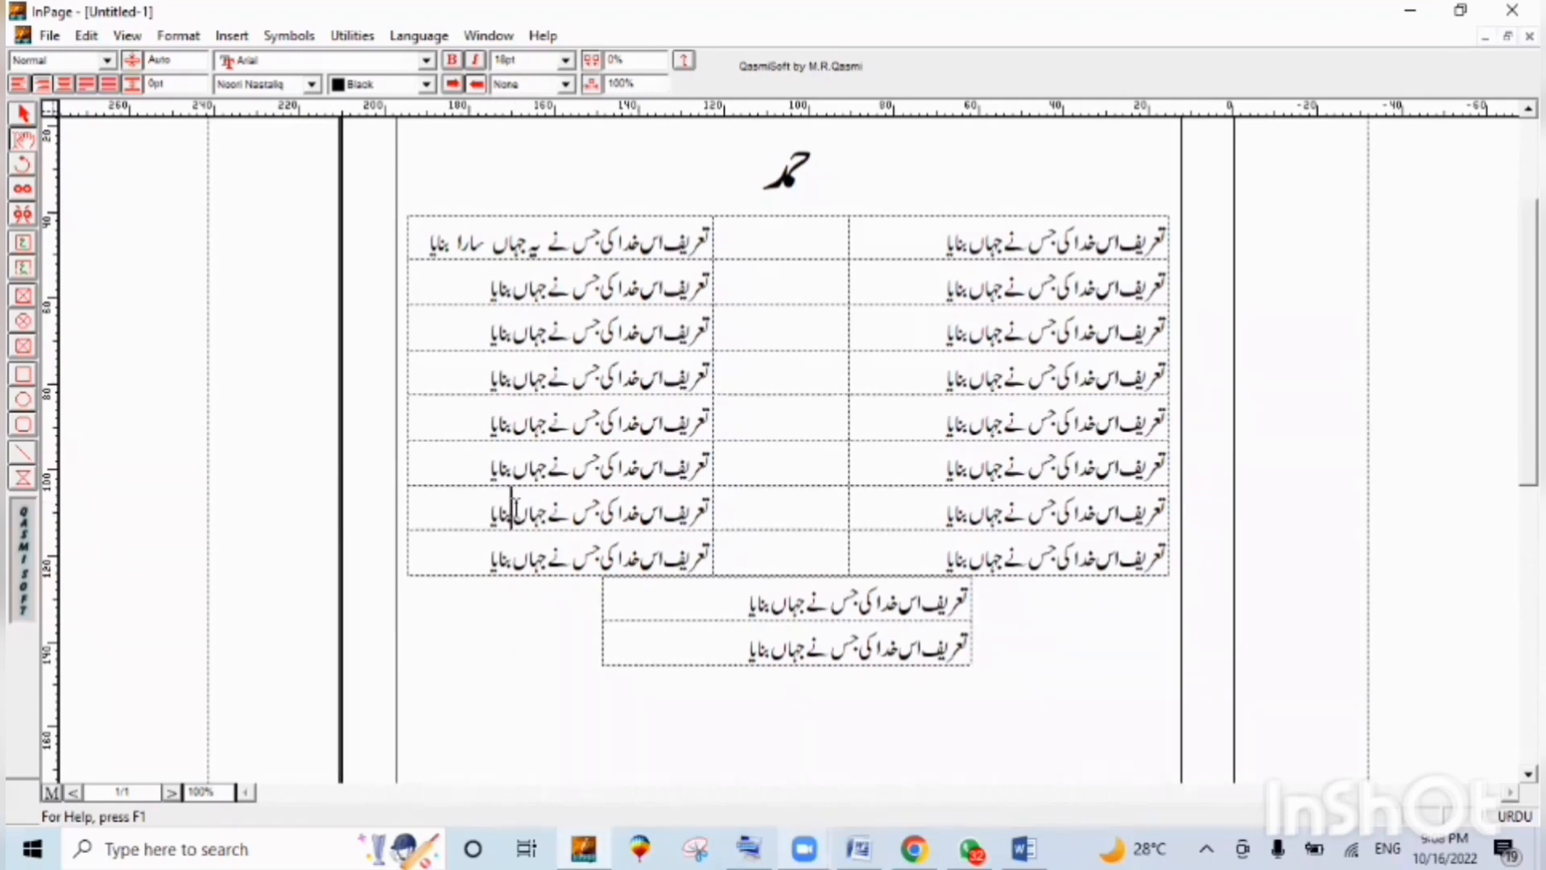
left_click(547, 512)
type("سارا")
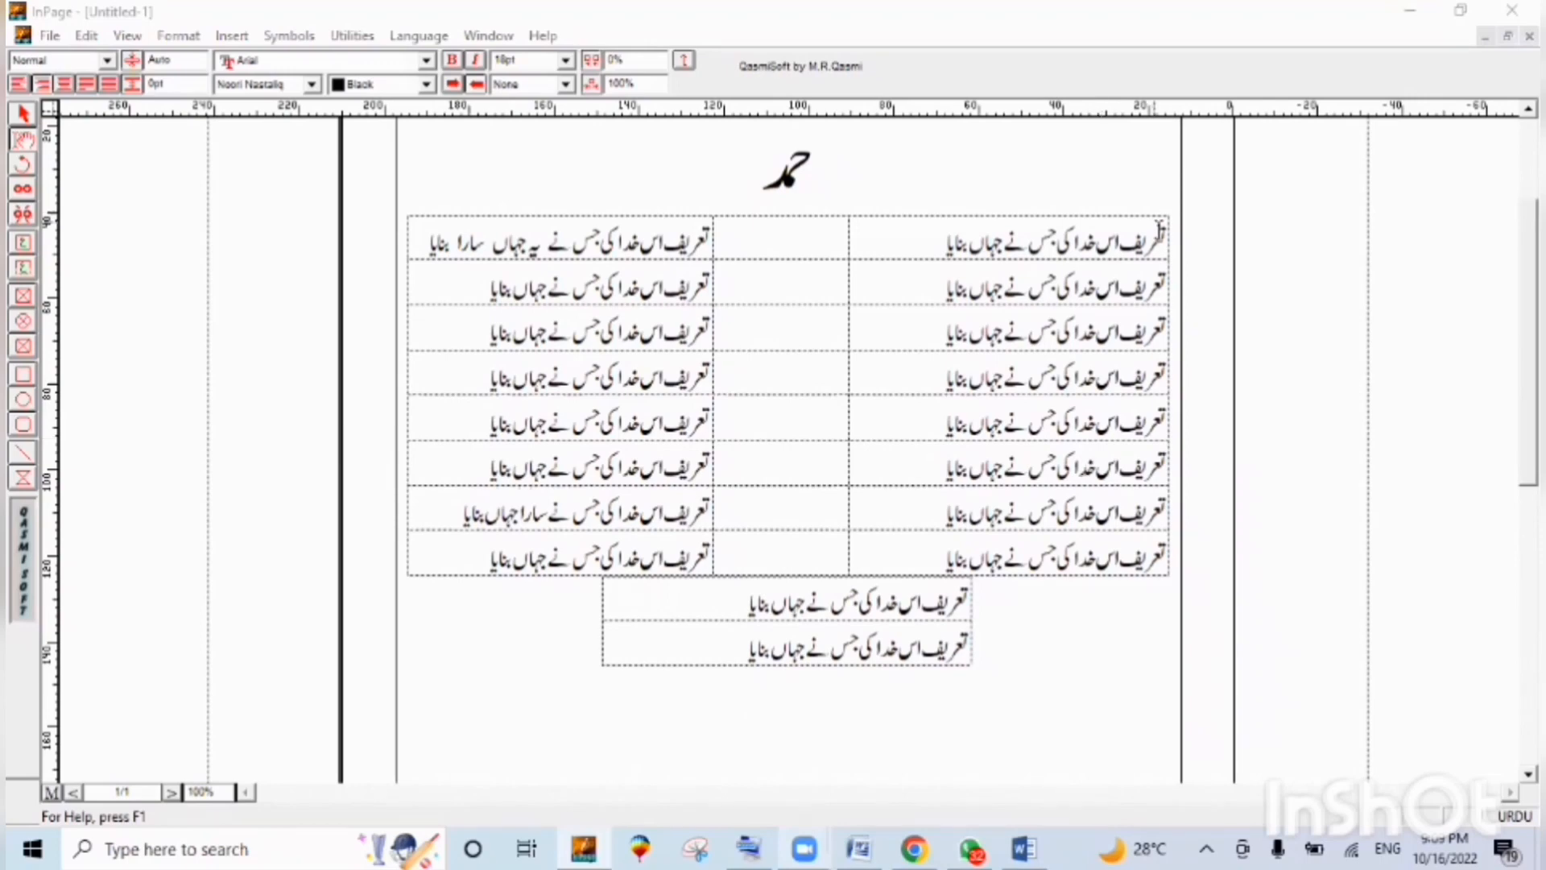
Fully justify the verses in both tables so each line spans its cell width.
left_click_drag(1162, 240, 735, 650)
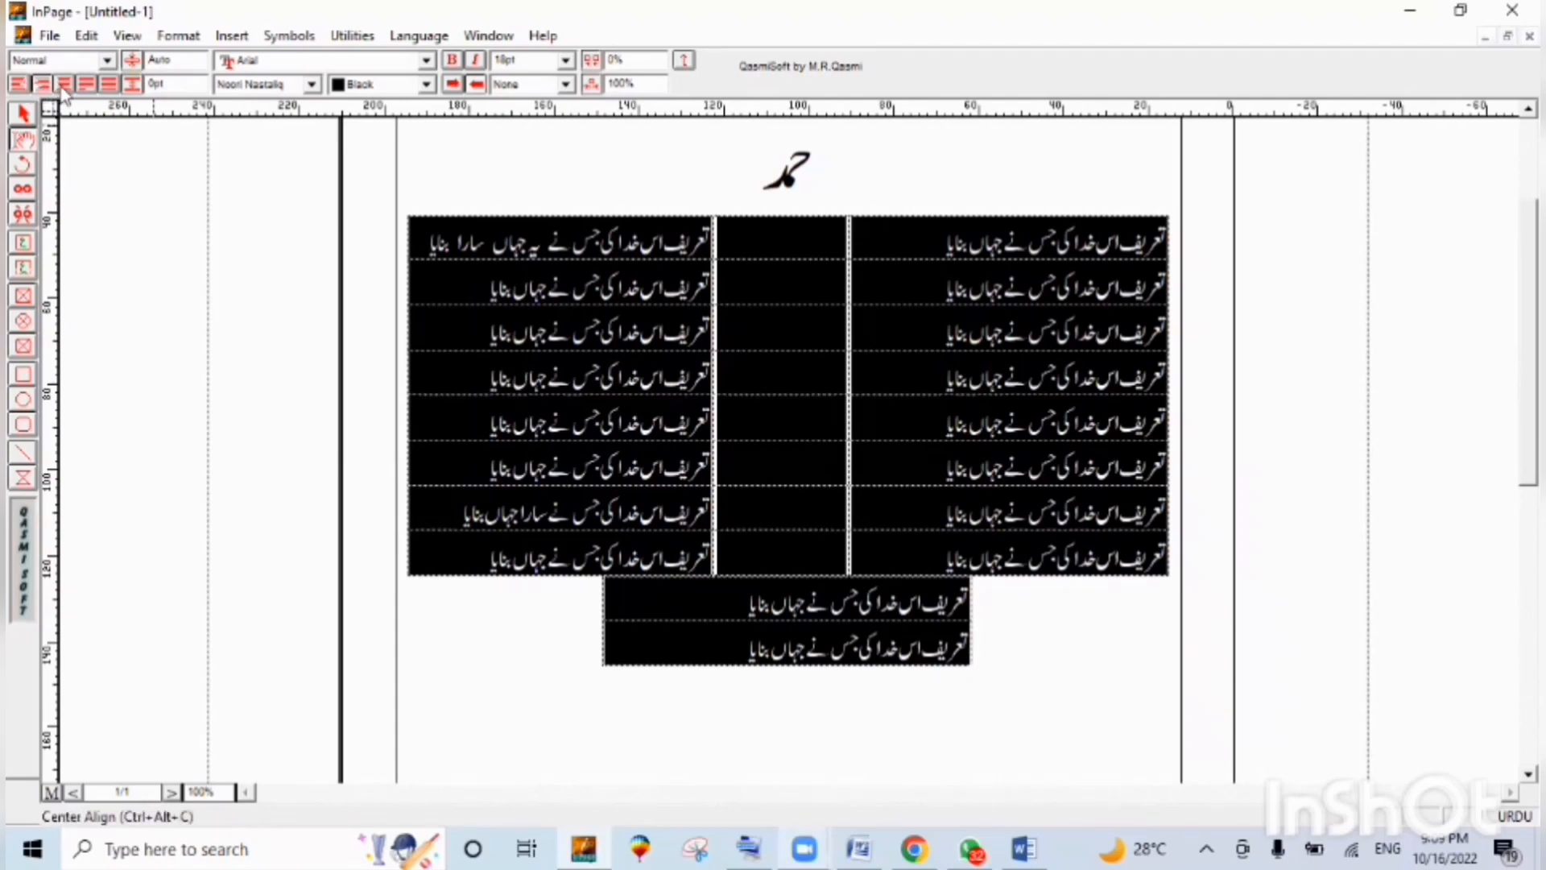
left_click(112, 85)
left_click(591, 380)
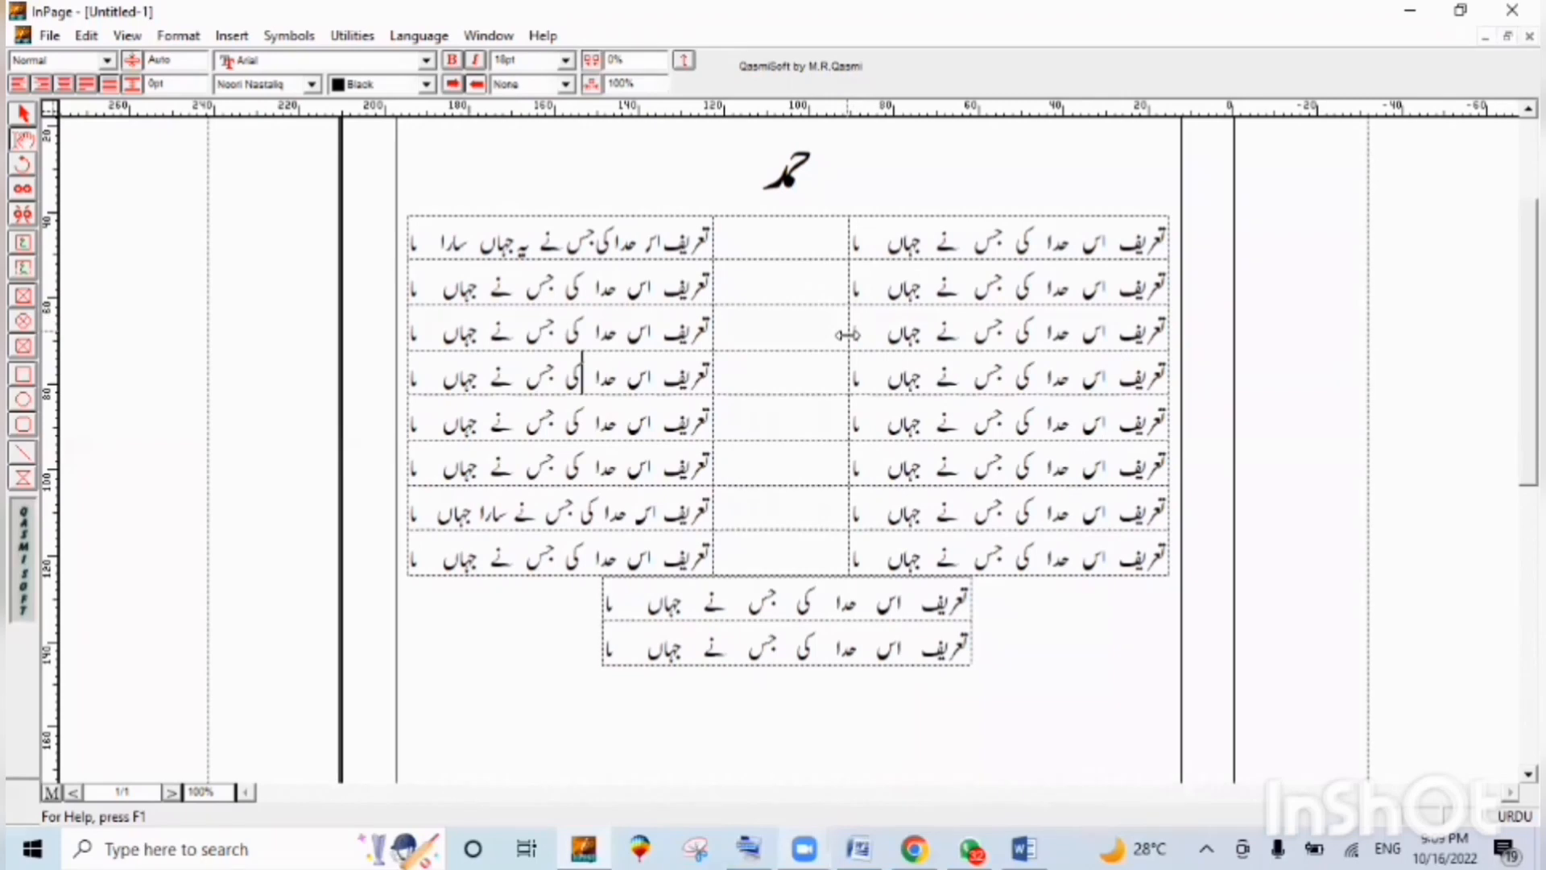
key("ctrl+0")
key("ctrl+1")
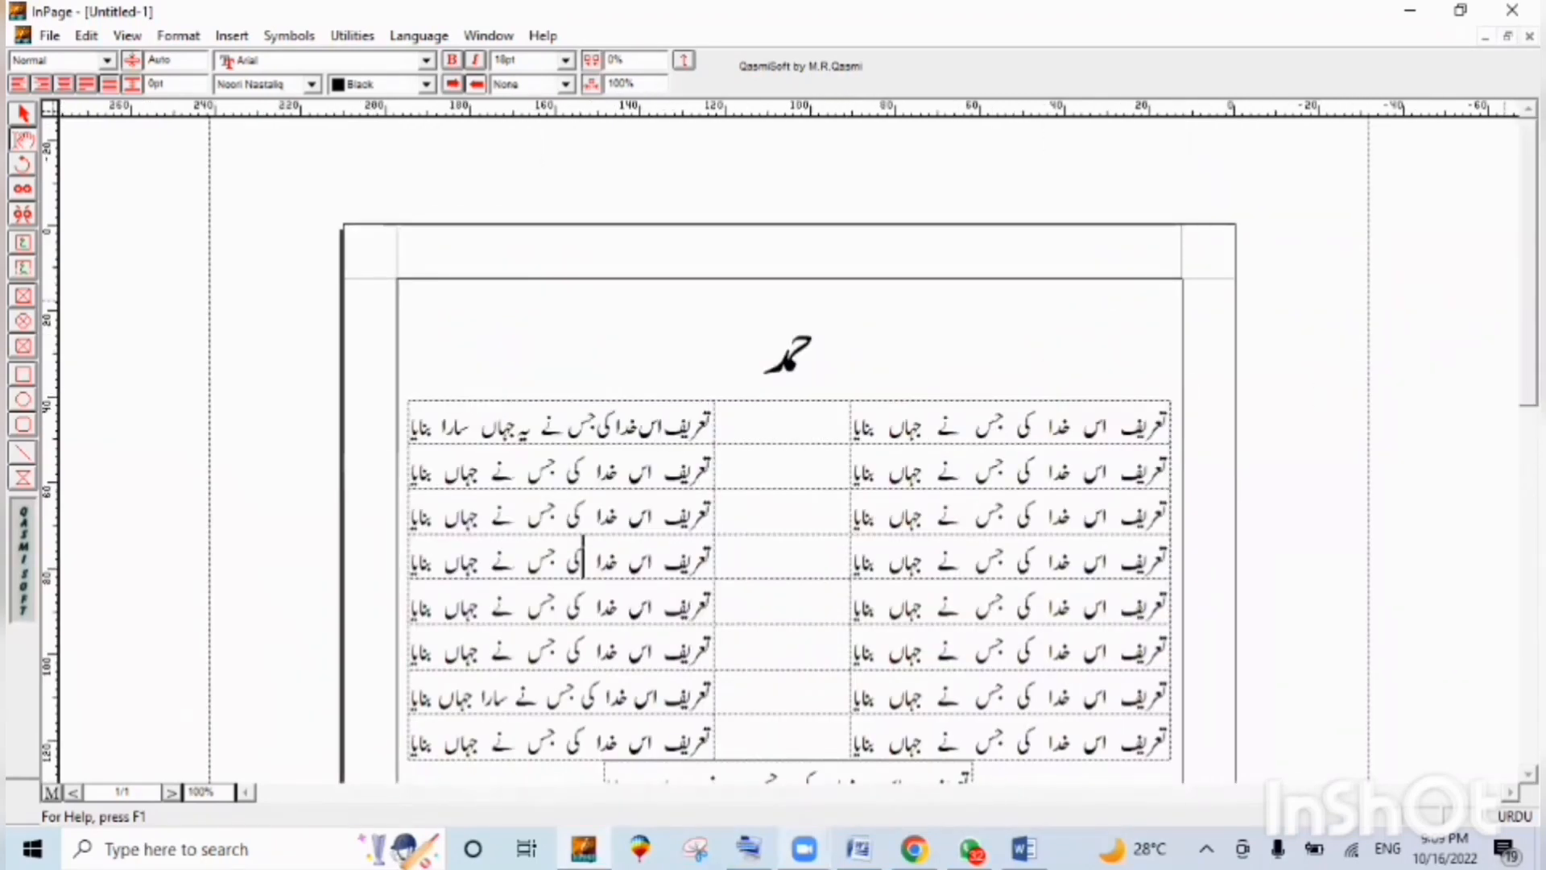
Move the right edge of the two-row table slightly inward to narrow it.
left_click_drag(1527, 394, 1527, 458)
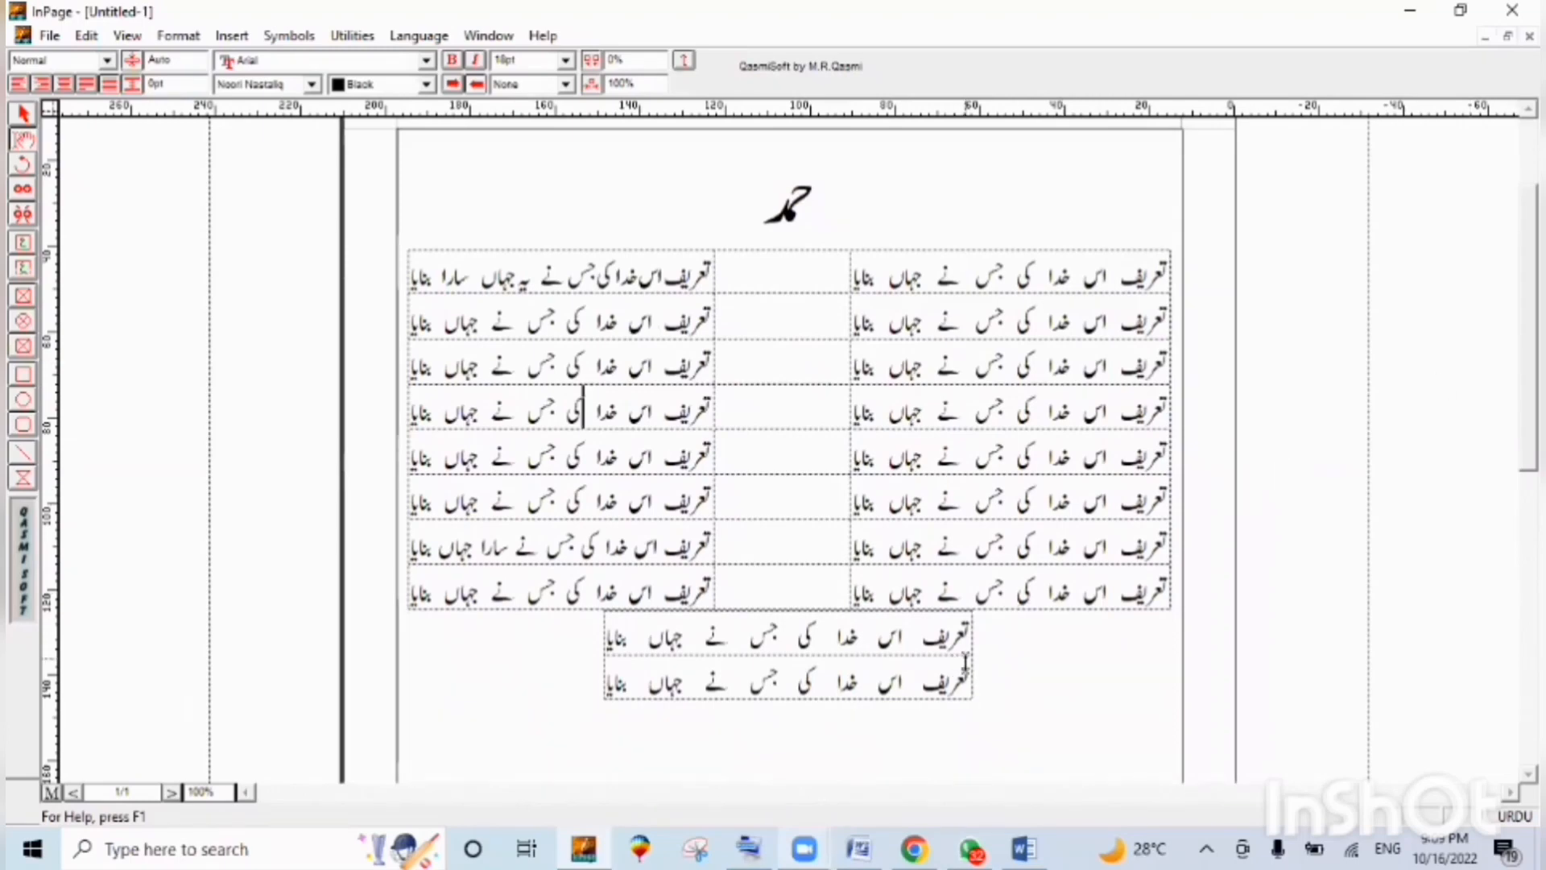
left_click_drag(964, 662, 954, 663)
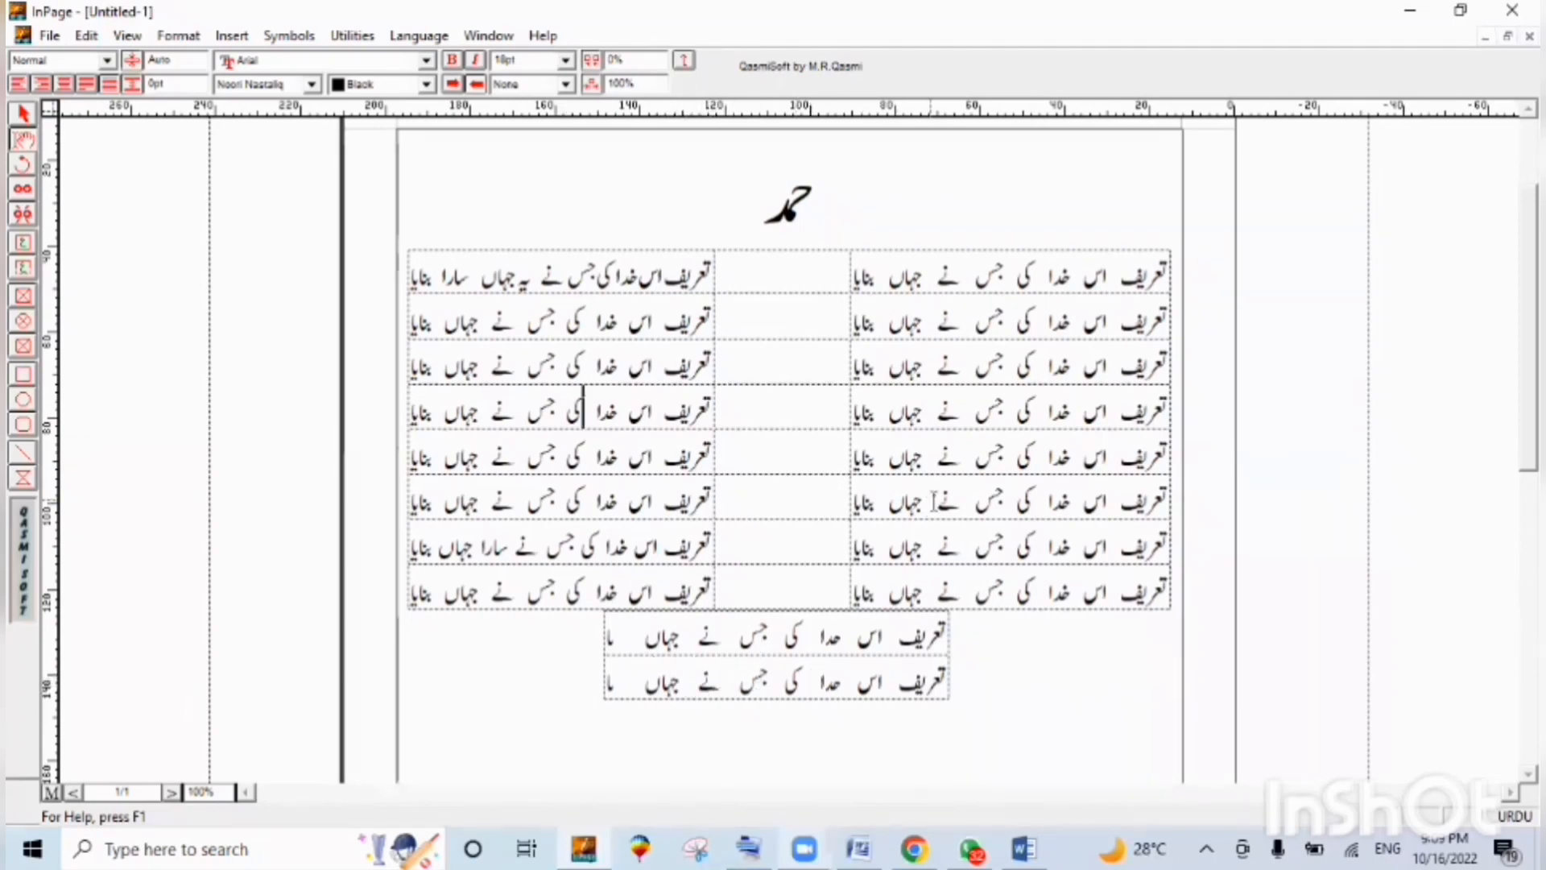
scroll(838, 585, "up", 3)
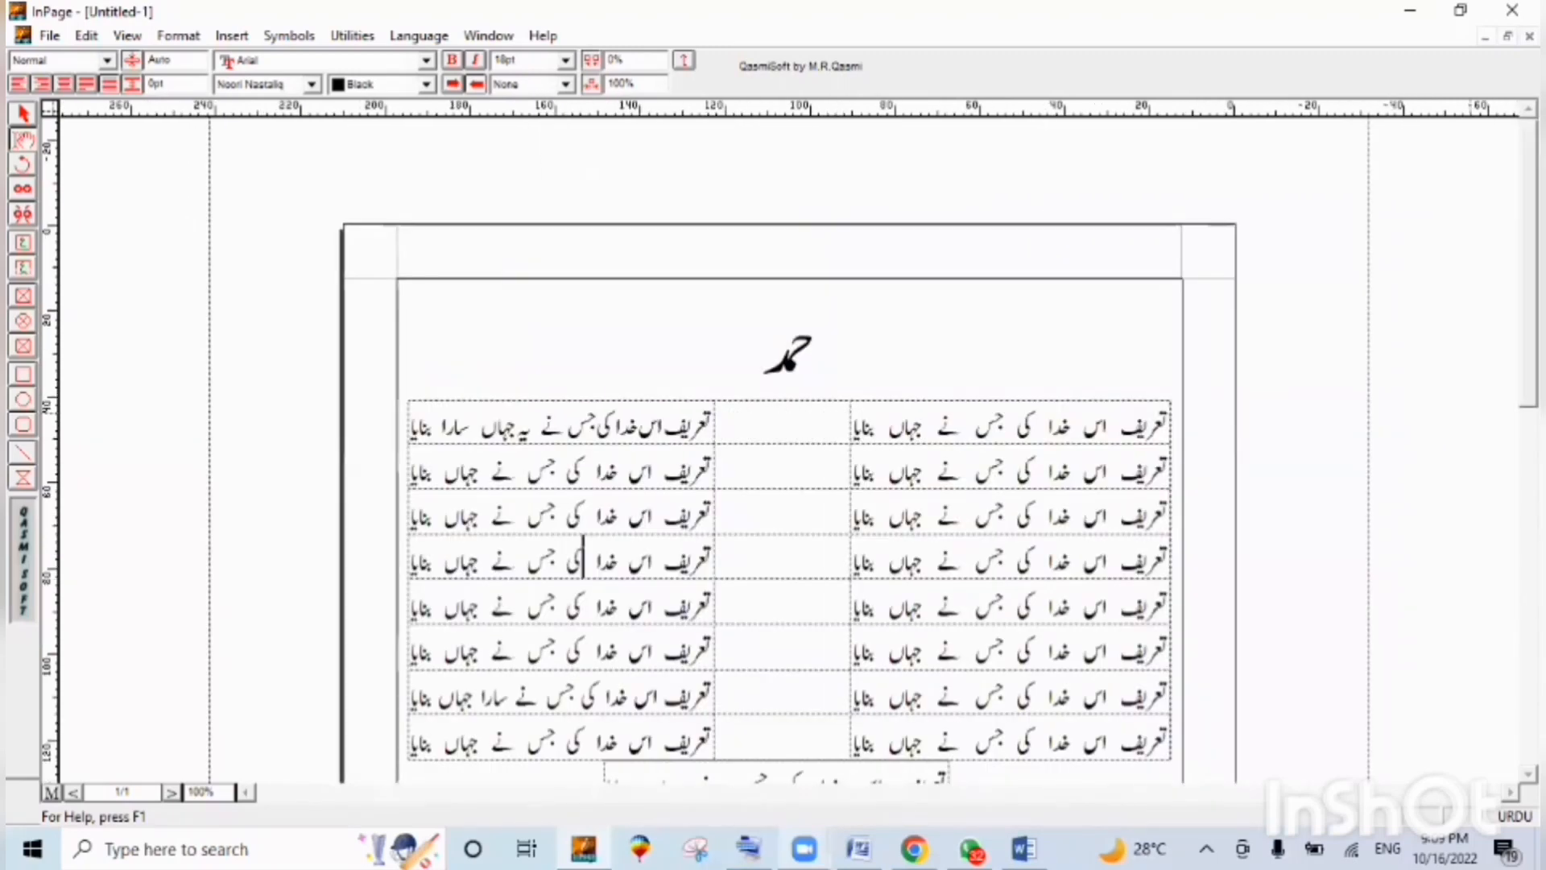
scroll(789, 451, "down", 3)
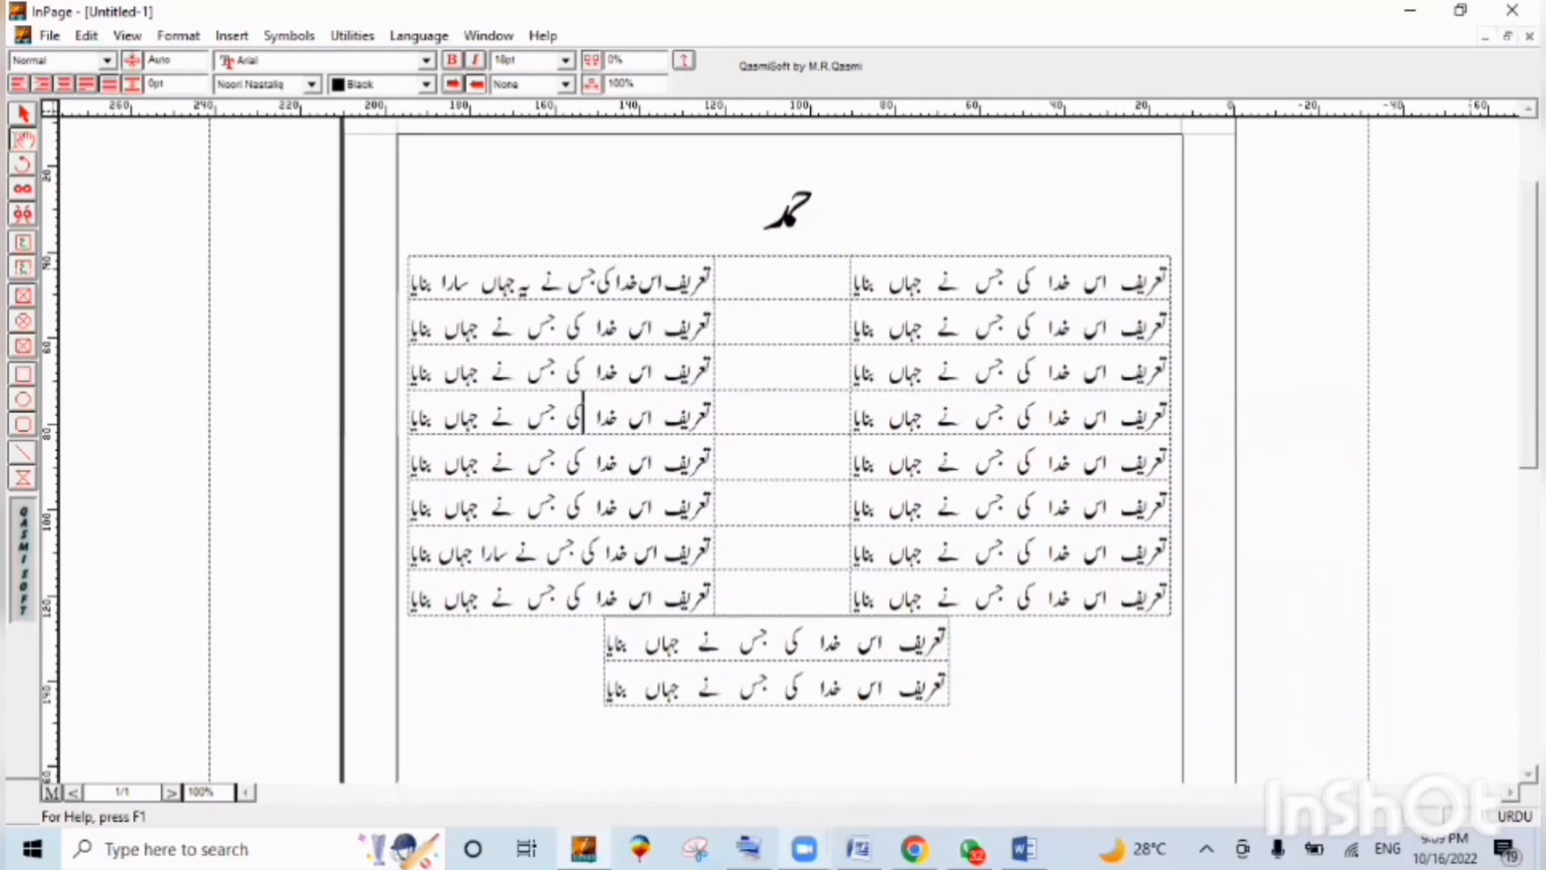
scroll(789, 411, "down", 3)
scroll(789, 410, "down", 3)
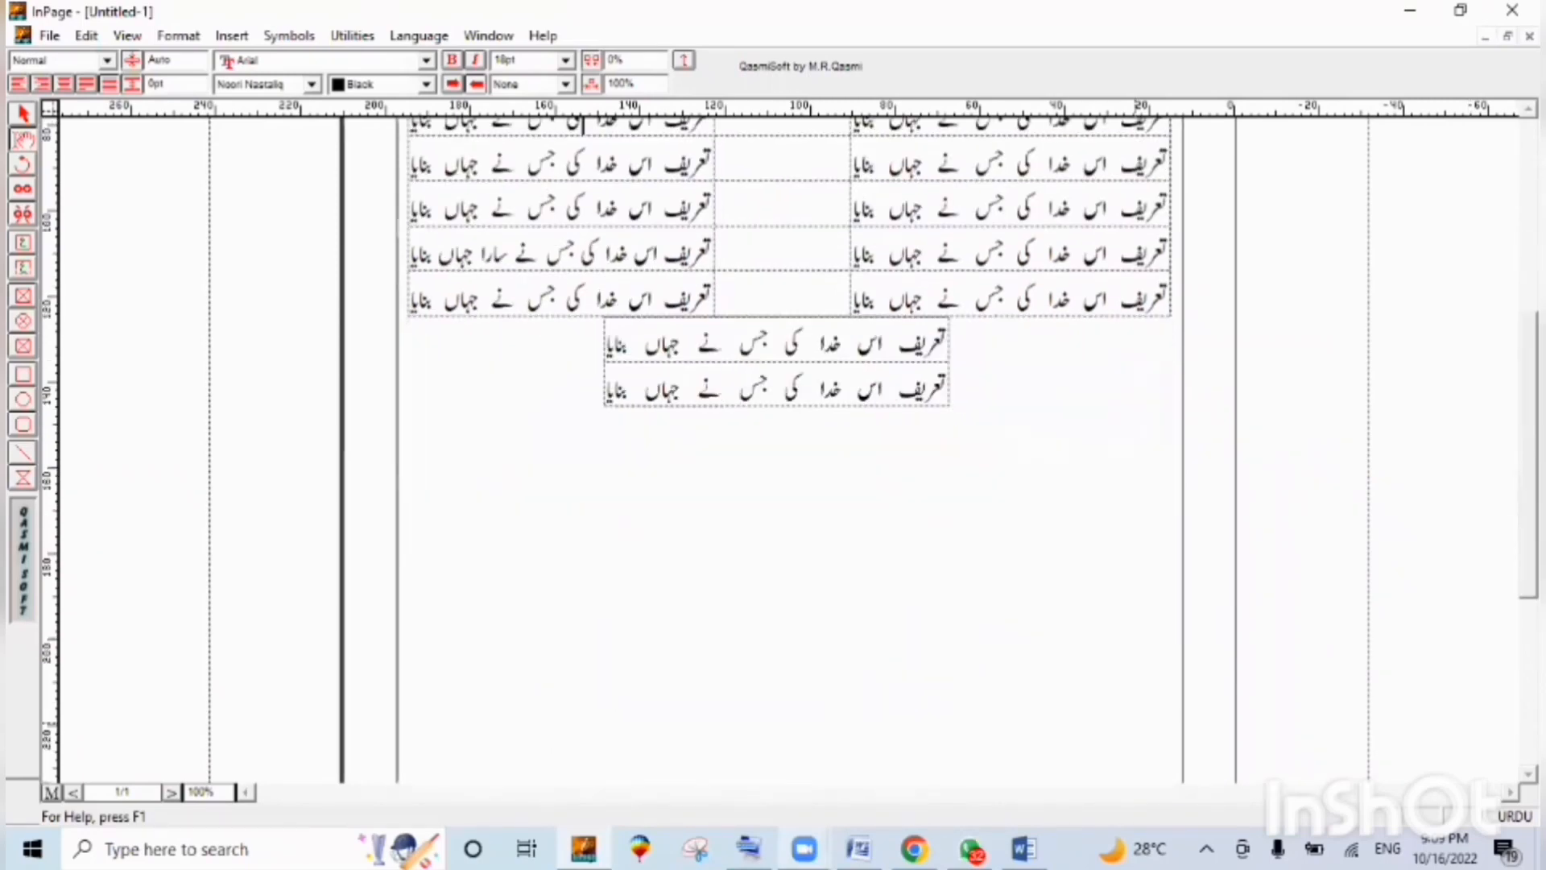
scroll(724, 207, "up", 9)
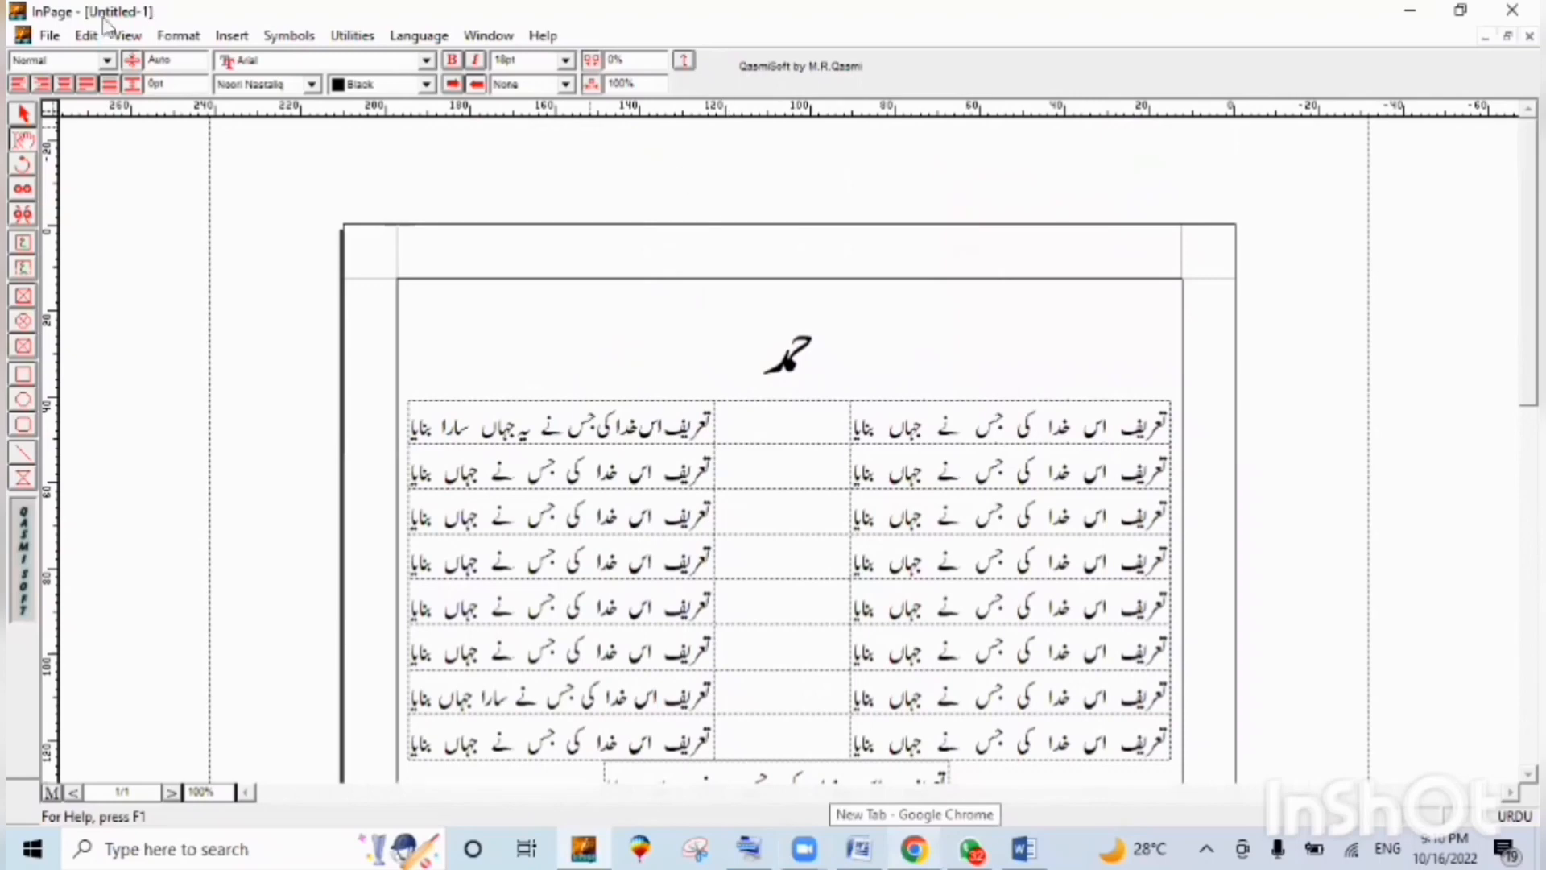
Save the document as Hamad in the Inpage Document folder on the Desktop.
left_click(50, 35)
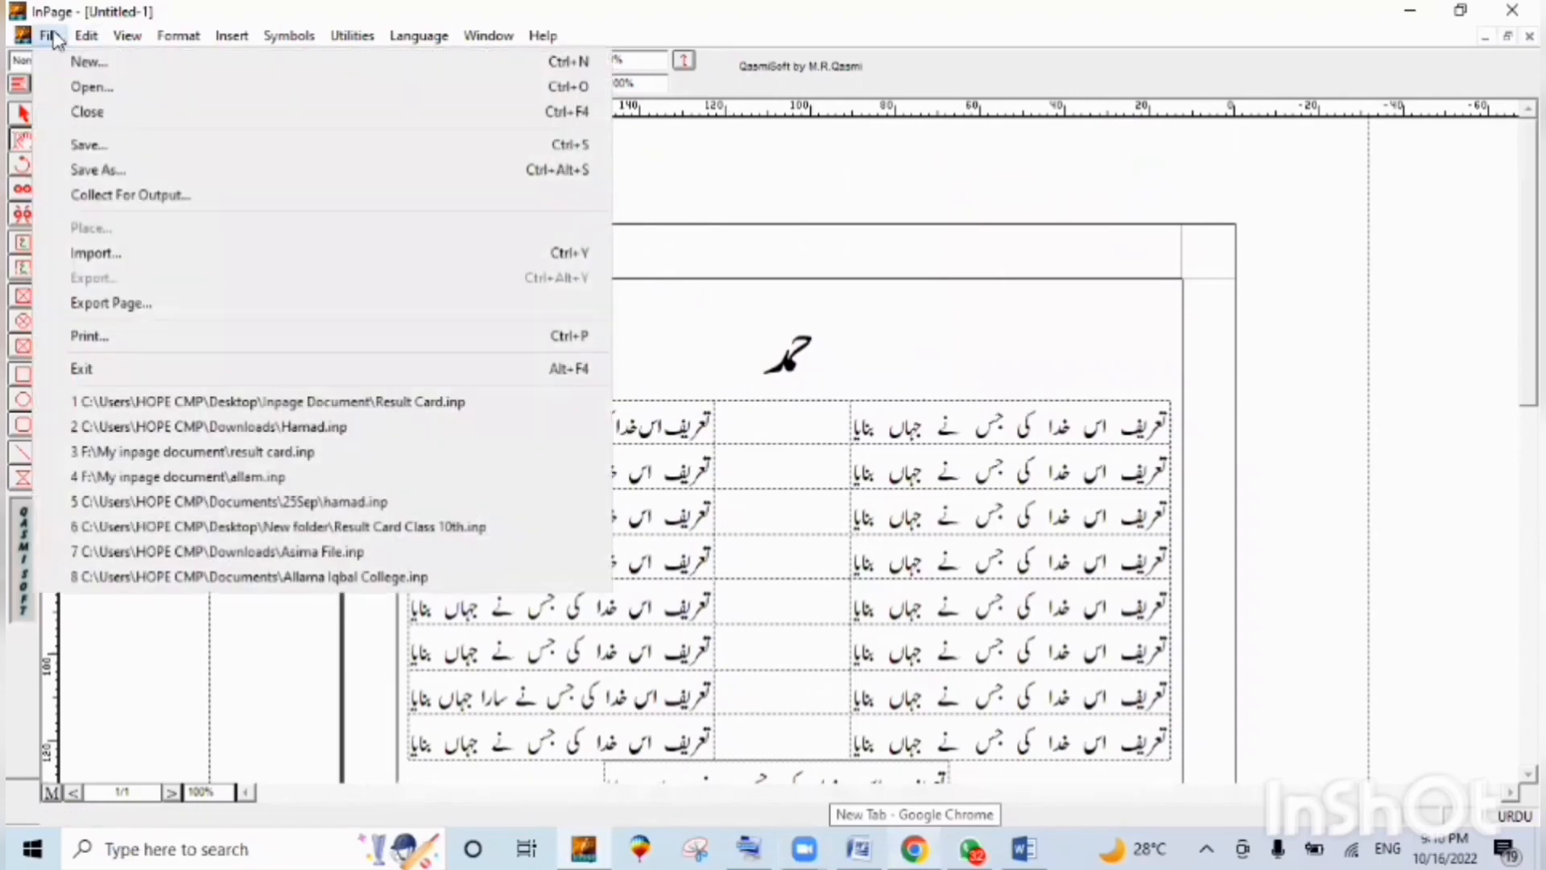
left_click(80, 145)
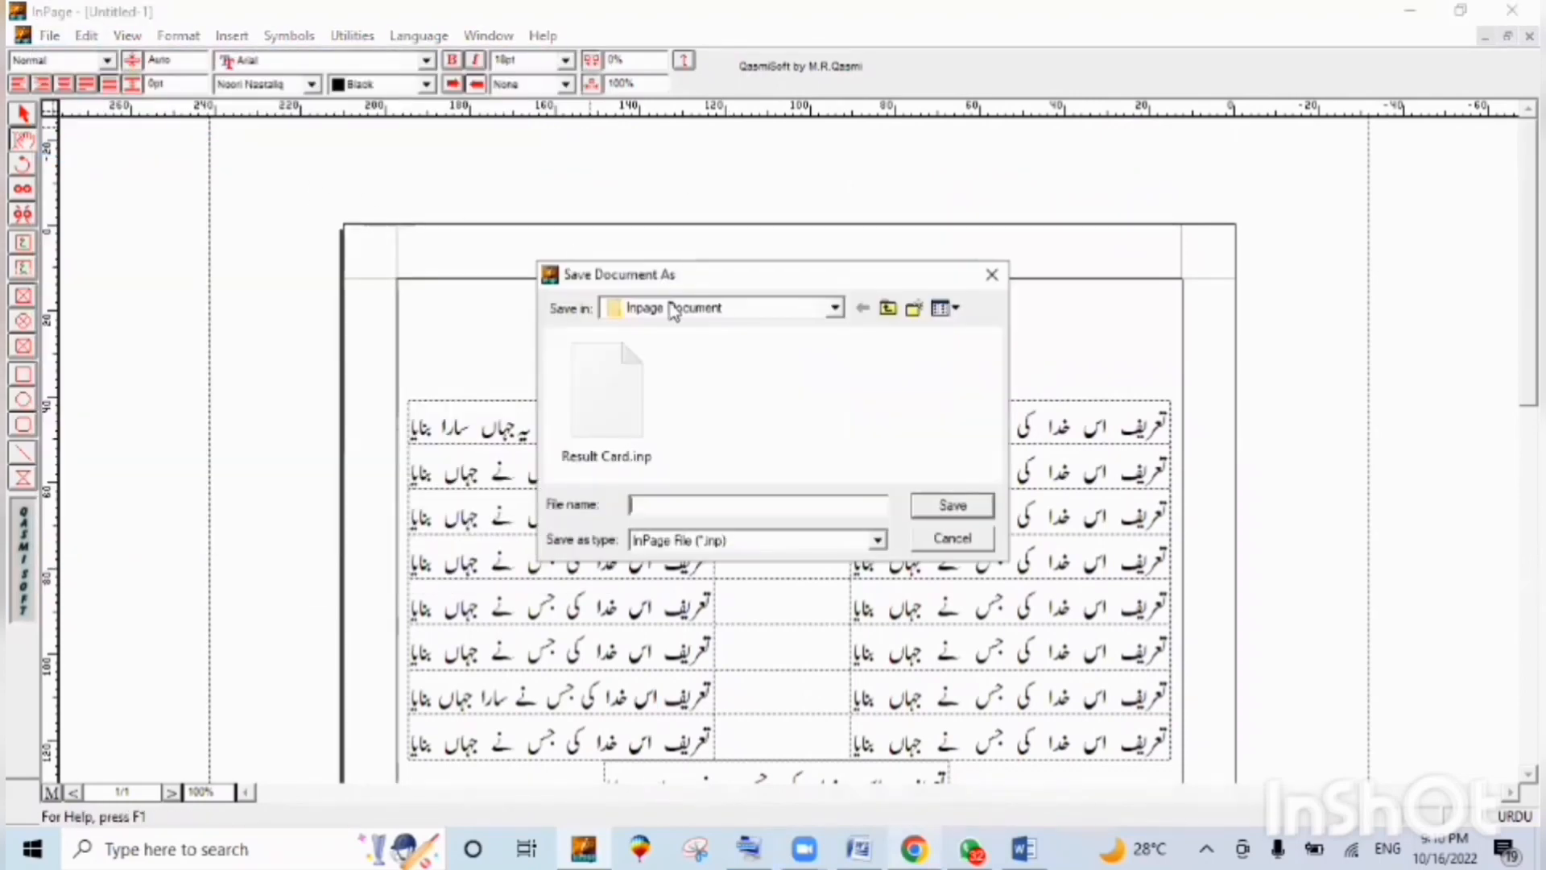
left_click(678, 314)
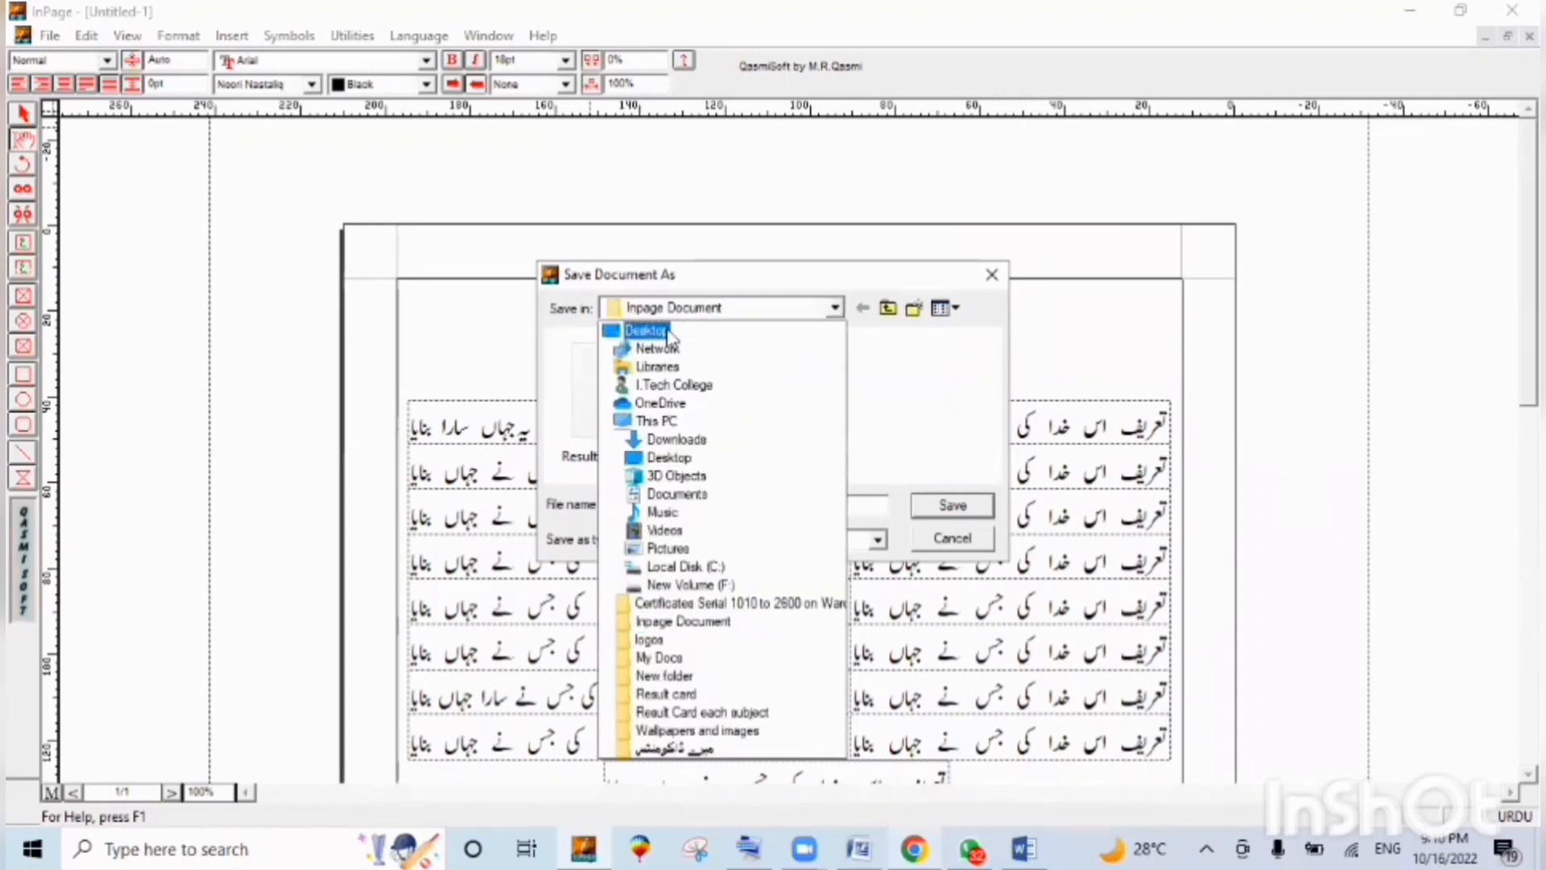
left_click(669, 330)
scroll(690, 417, "down", 2)
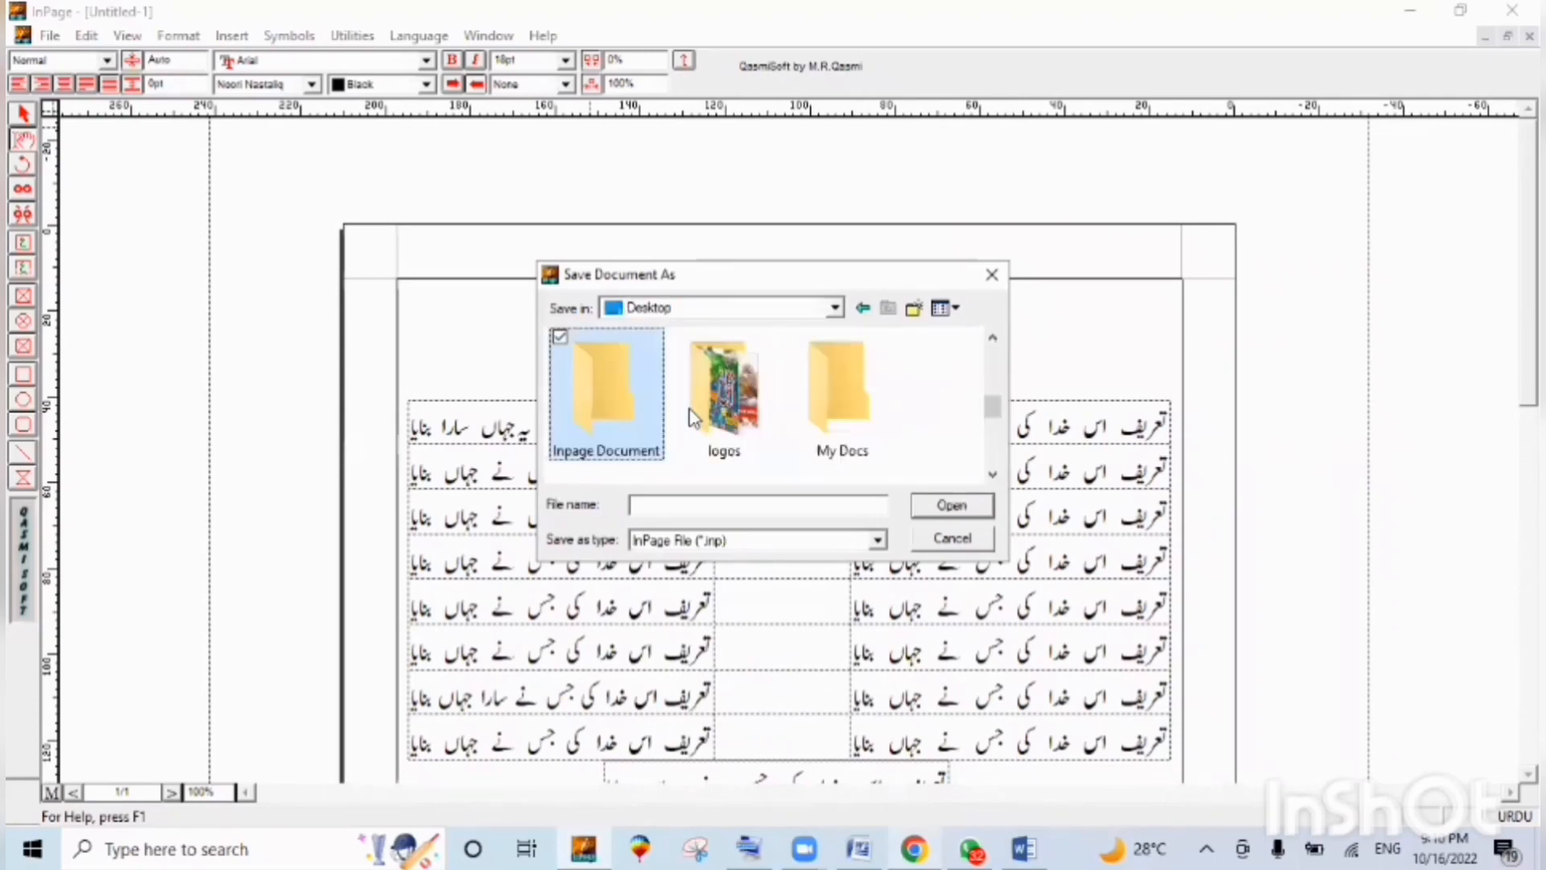
double_click(599, 409)
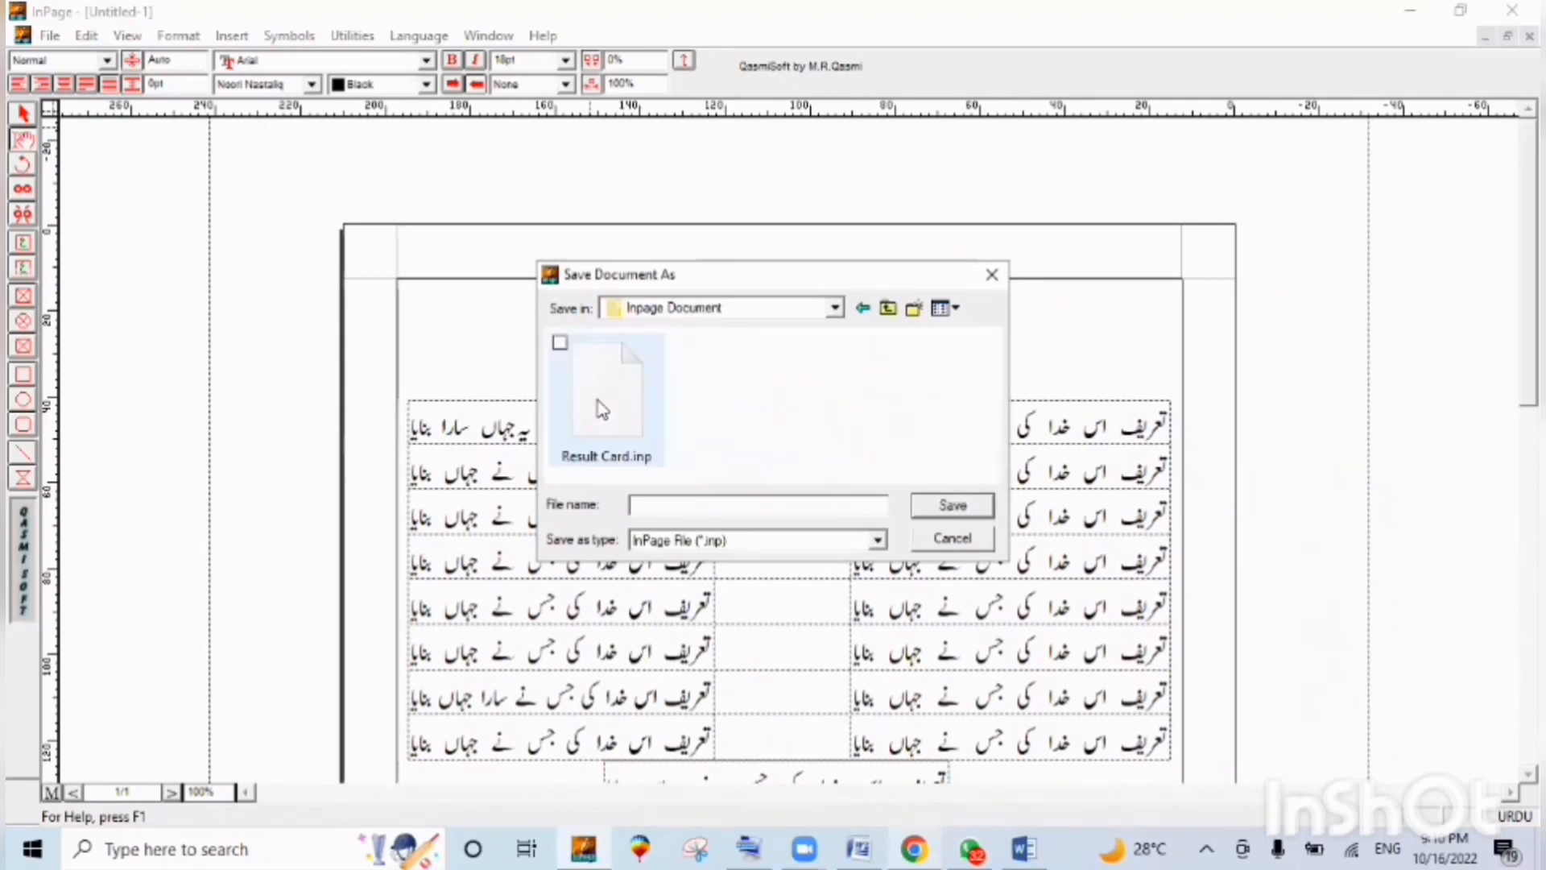
left_click(667, 504)
type("H")
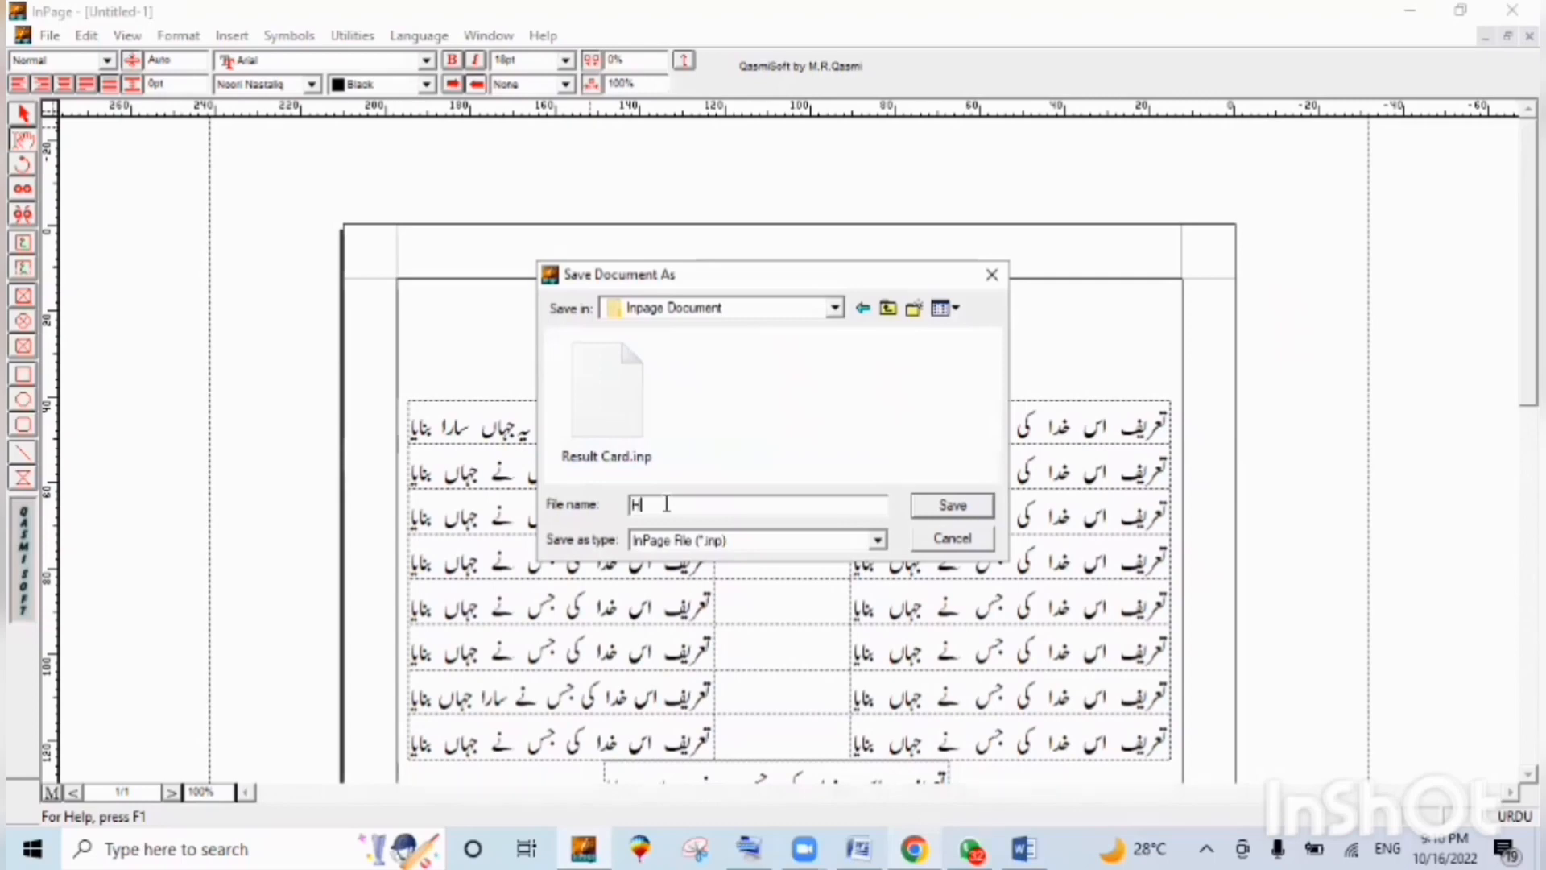
type("amad")
left_click(957, 507)
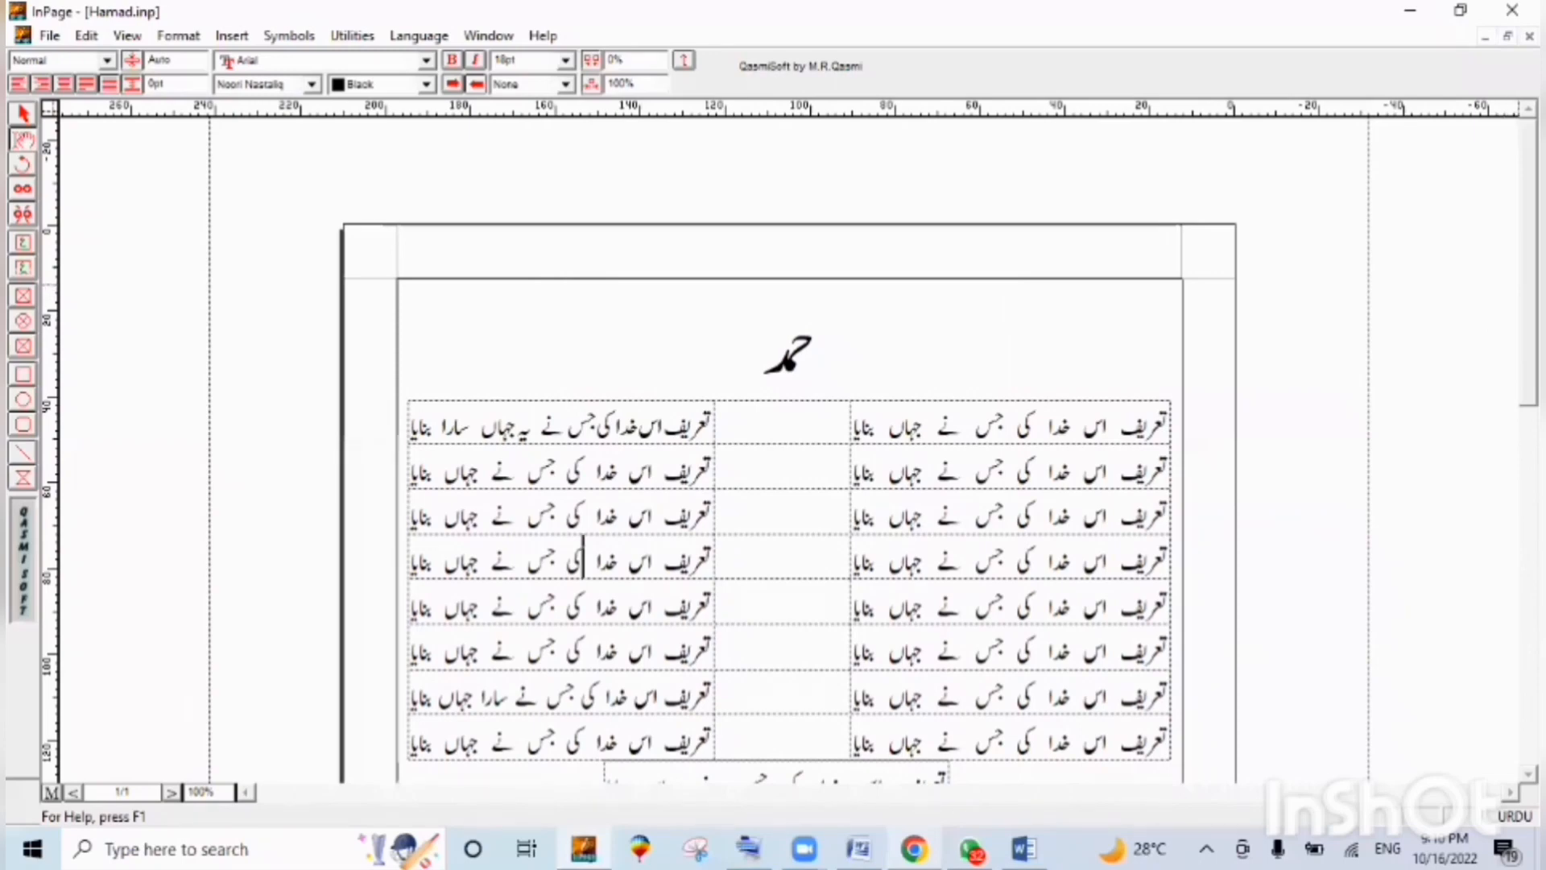
Set the page height to 150 mm in the document's page setup.
scroll(789, 451, "down", 3)
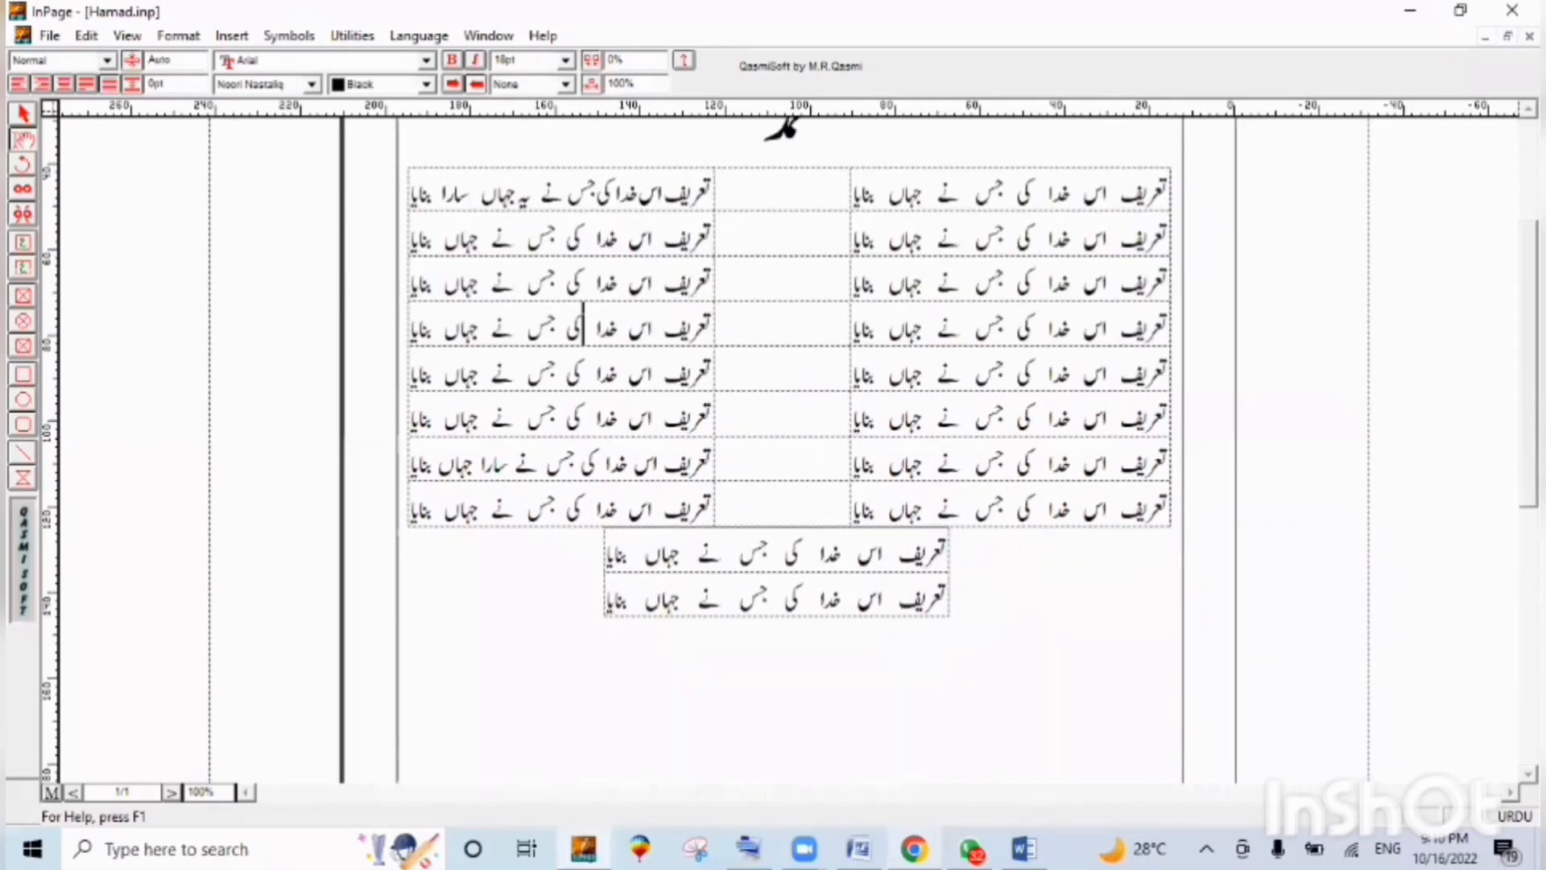
scroll(910, 579, "down", 3)
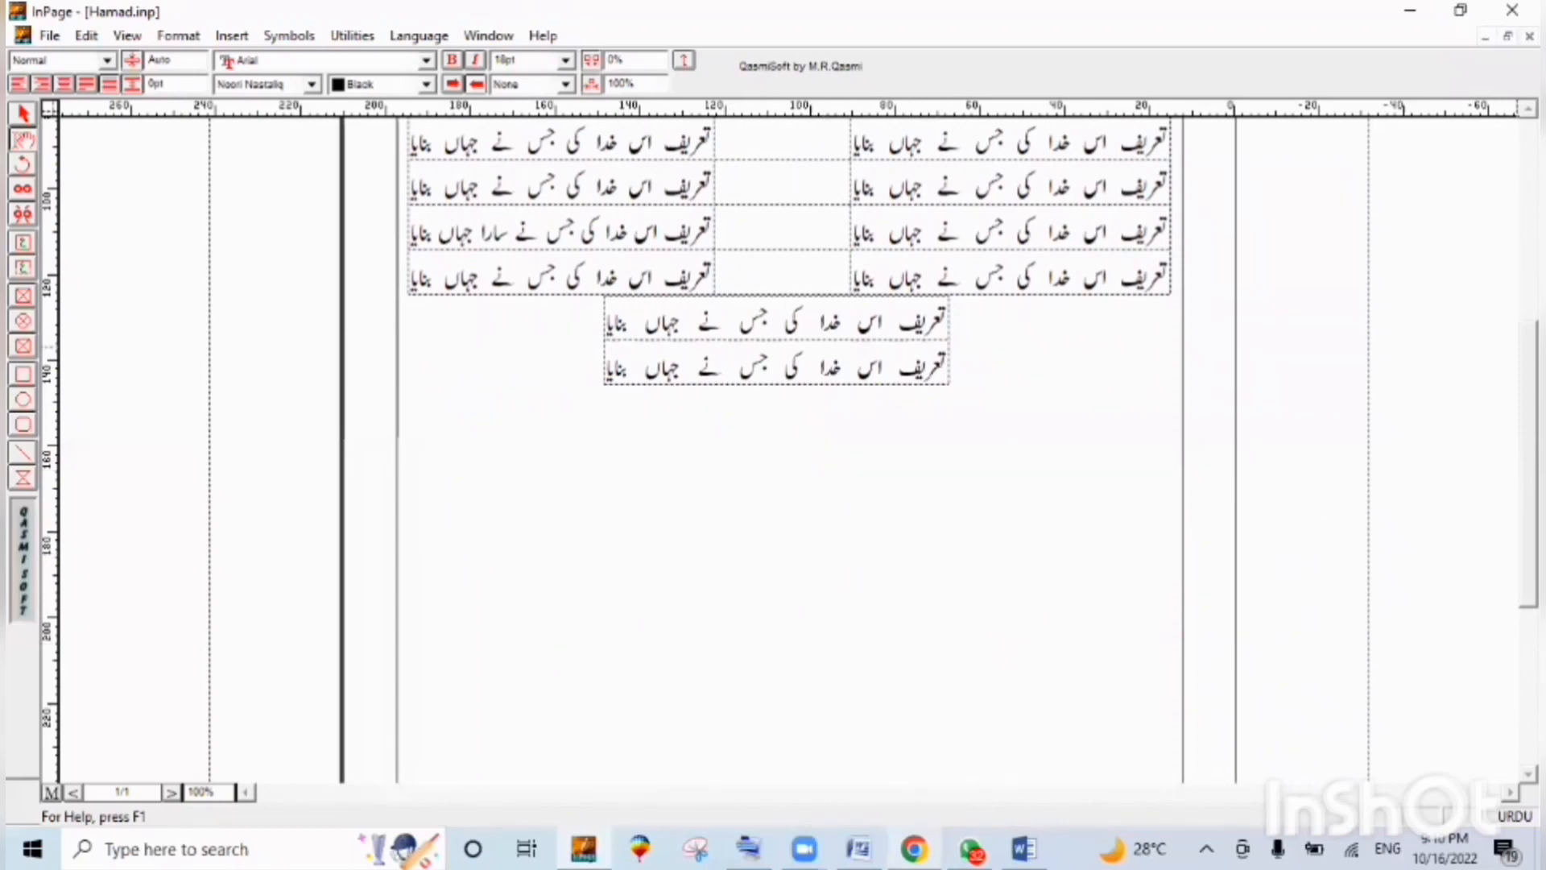
left_click_drag(1527, 362, 1528, 178)
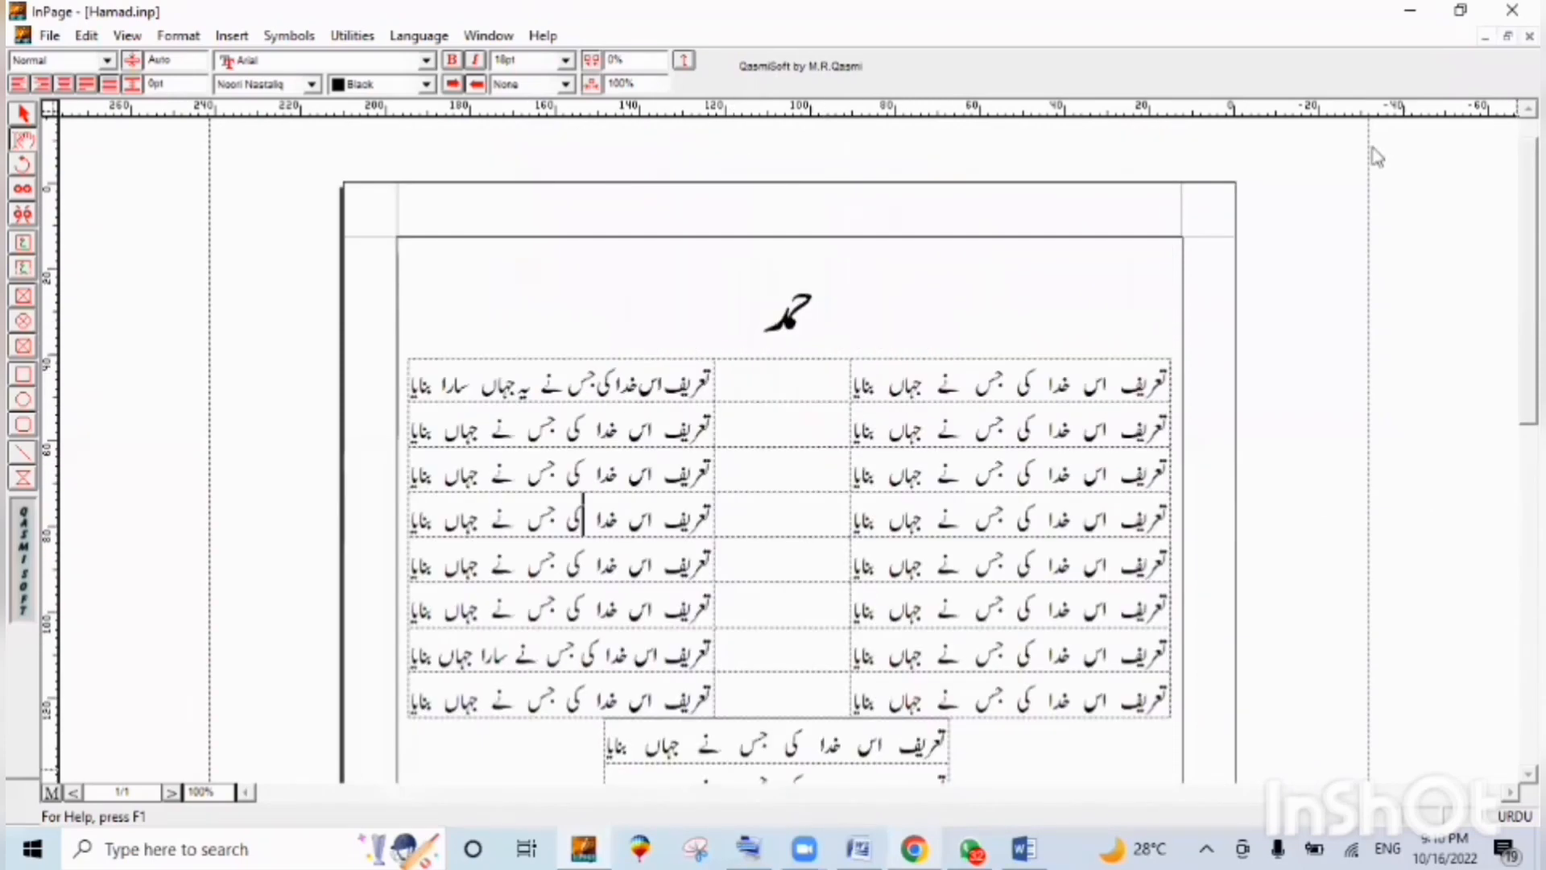
left_click(180, 41)
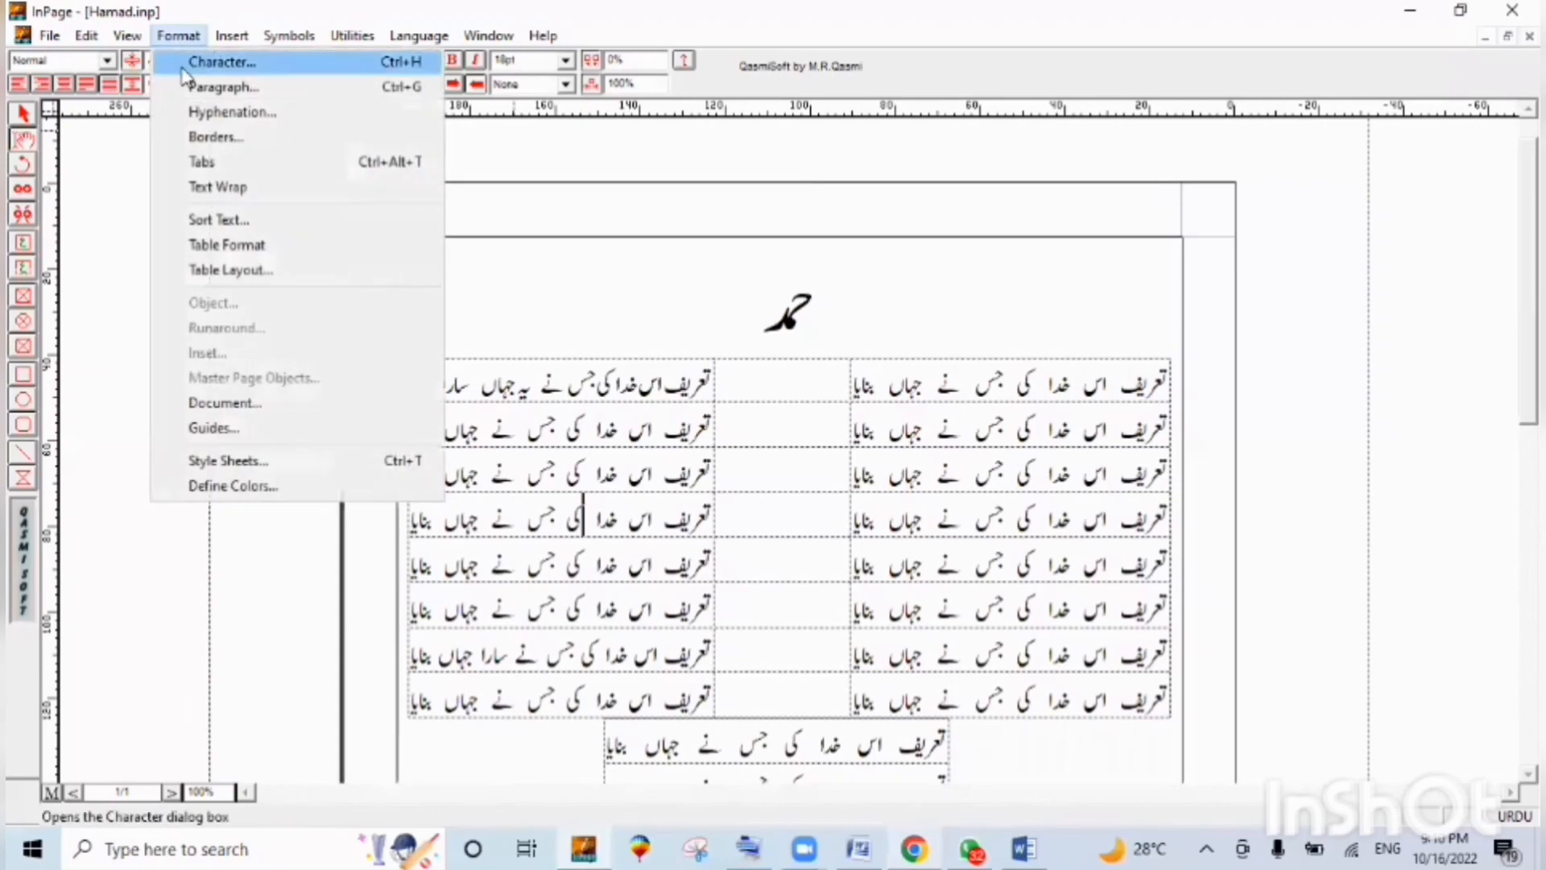
left_click(241, 403)
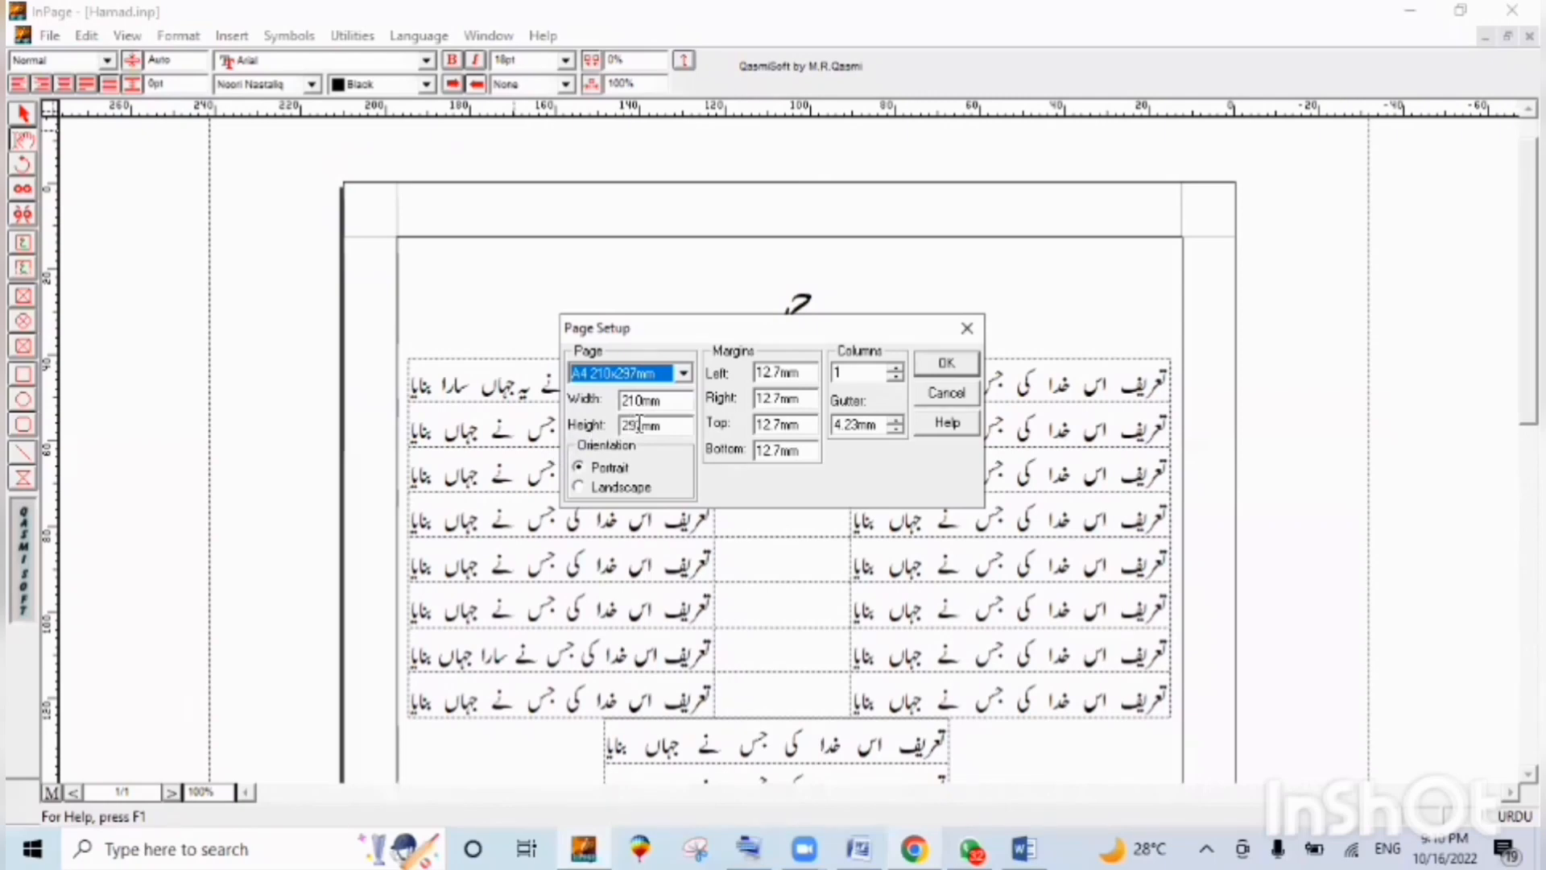
left_click_drag(640, 424, 600, 424)
type("1")
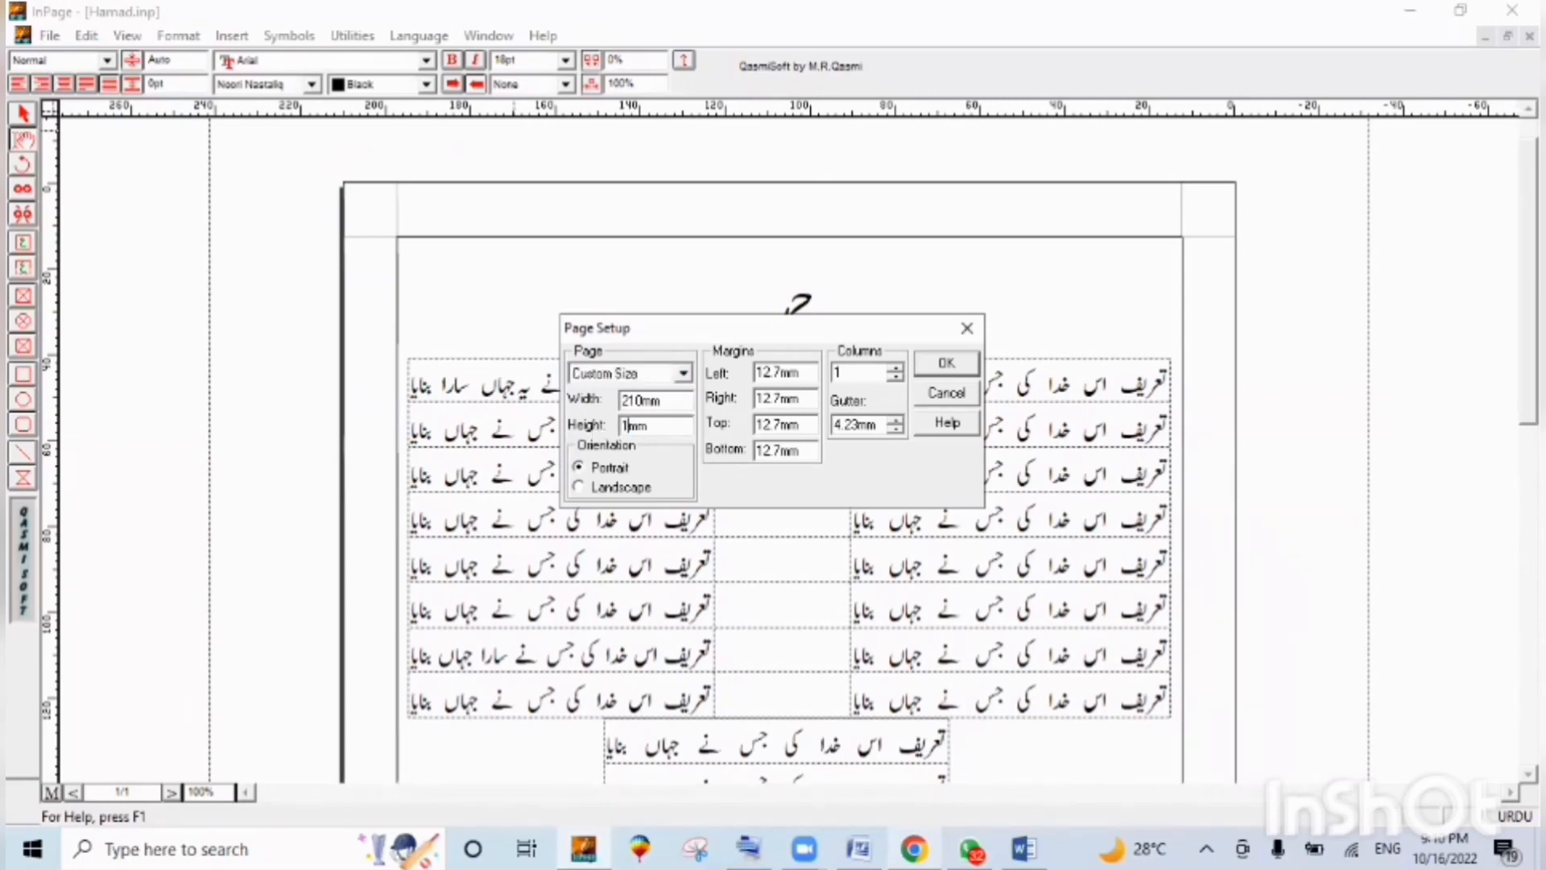
type("50")
key("Return")
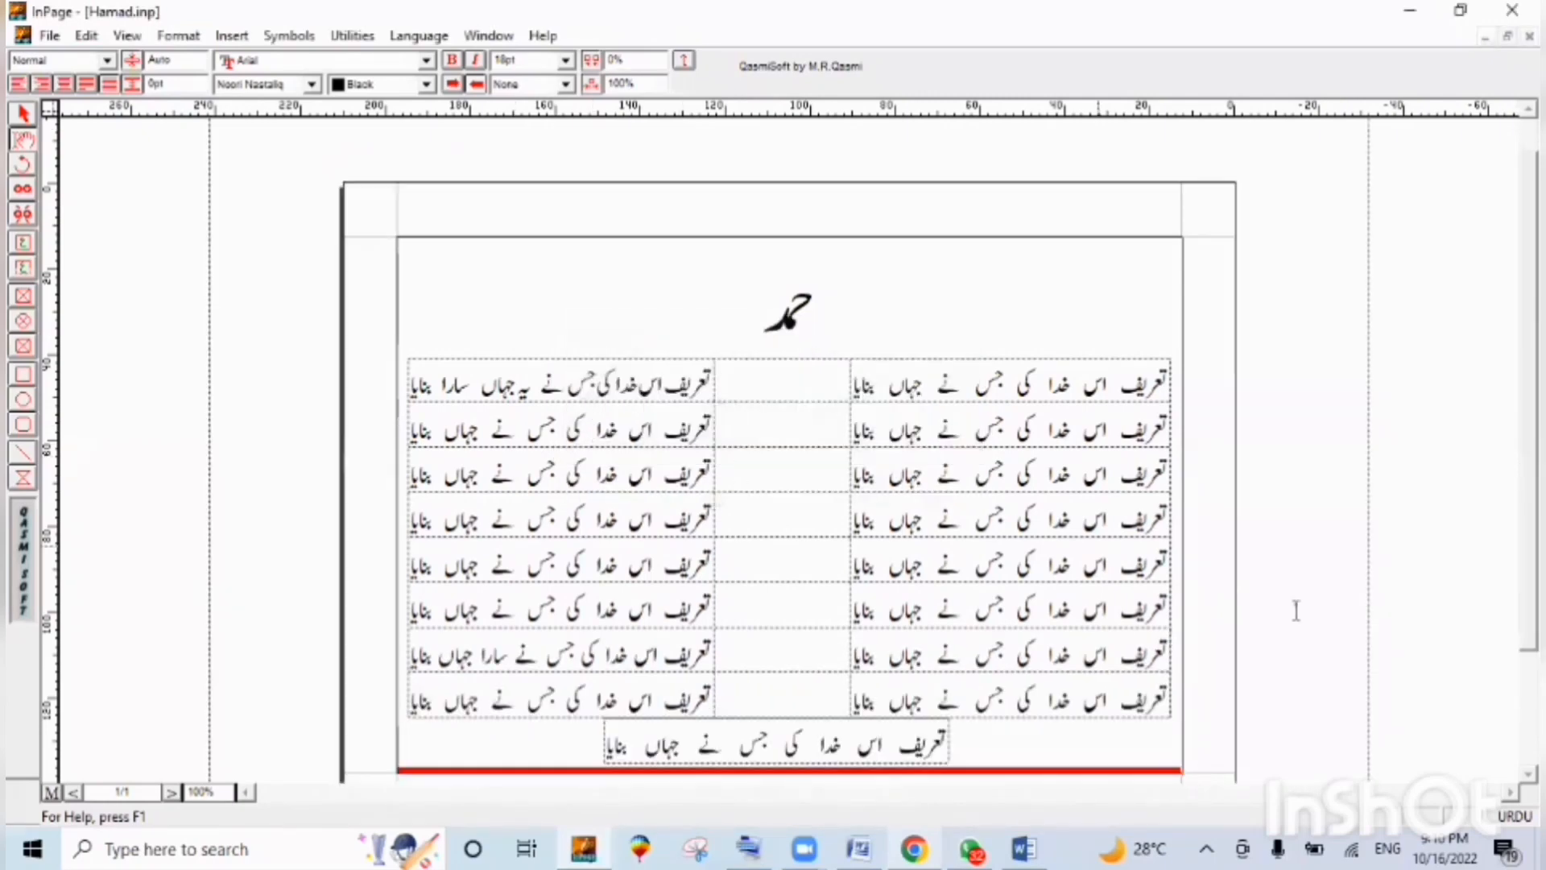
Increase the page height to 160 mm so both verses of the lower table fit on the page.
scroll(1319, 489, "down", 1)
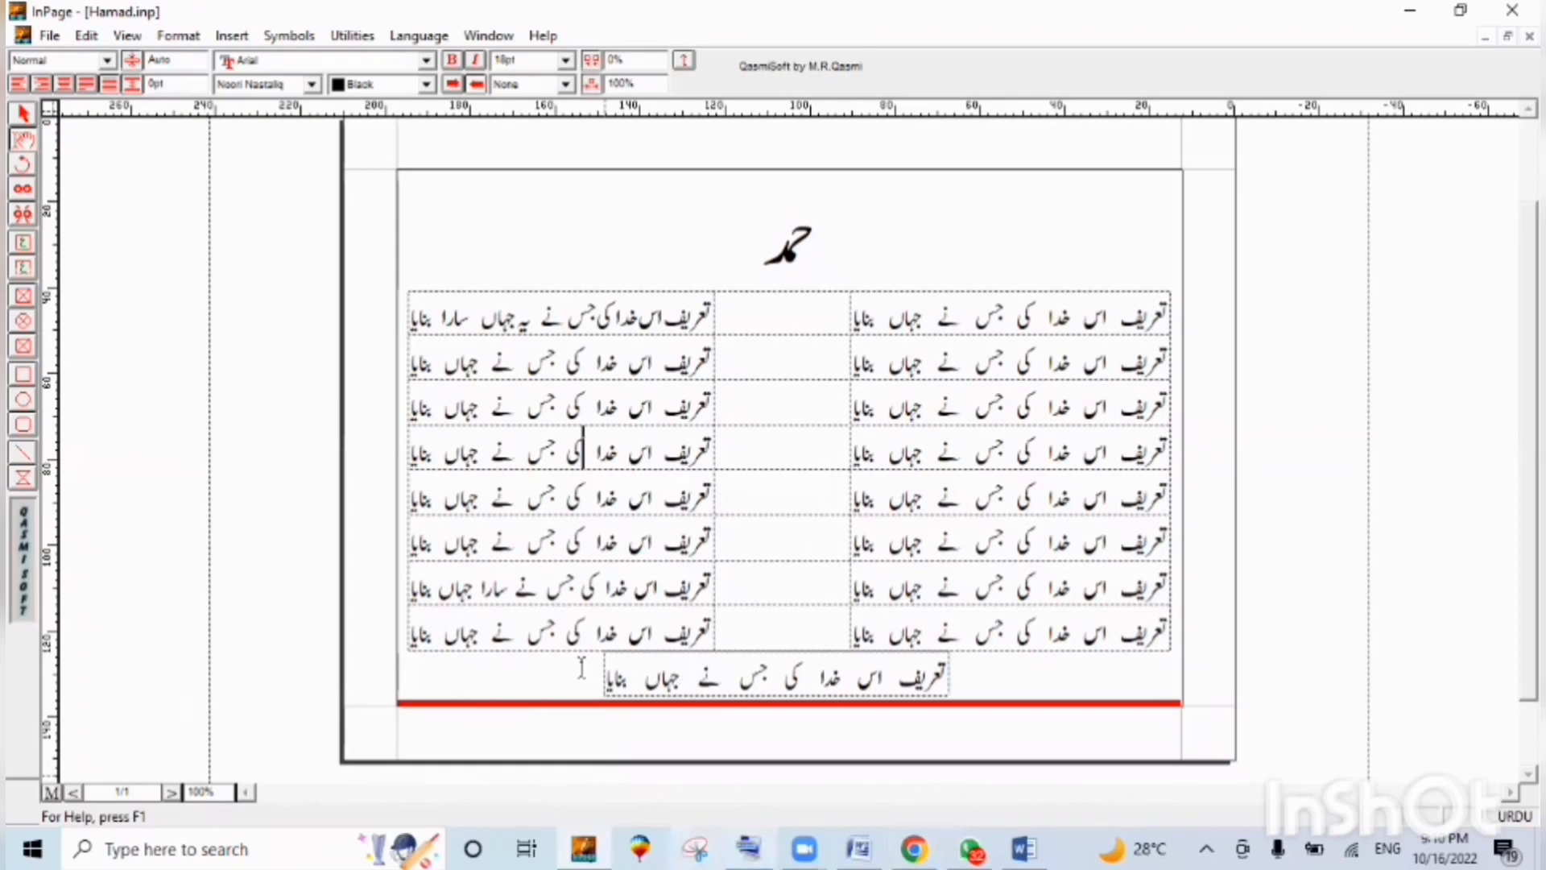
left_click(178, 36)
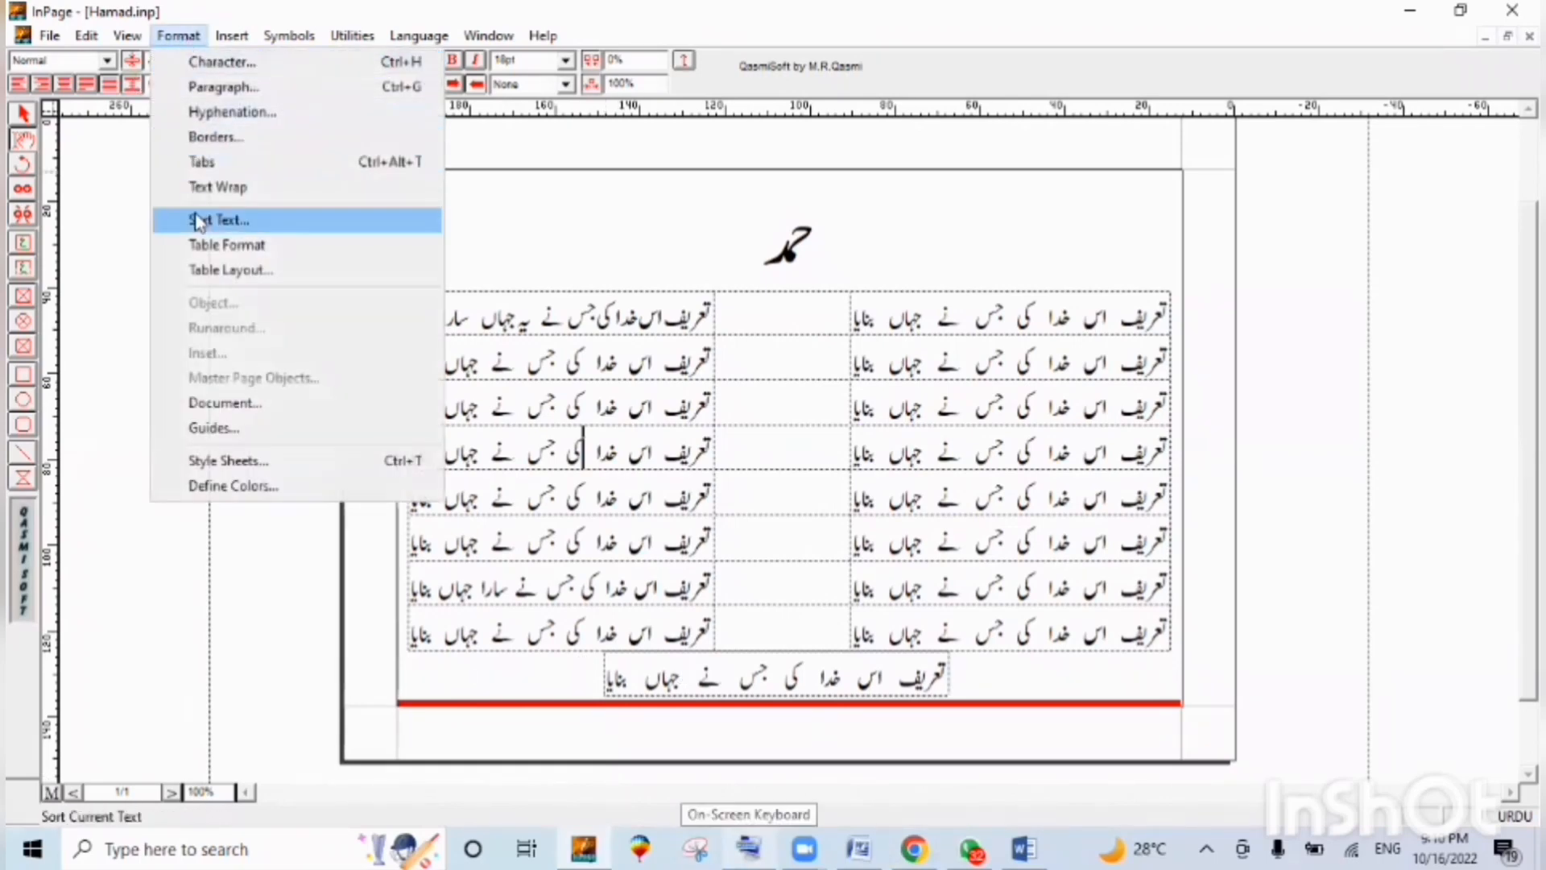
left_click(258, 403)
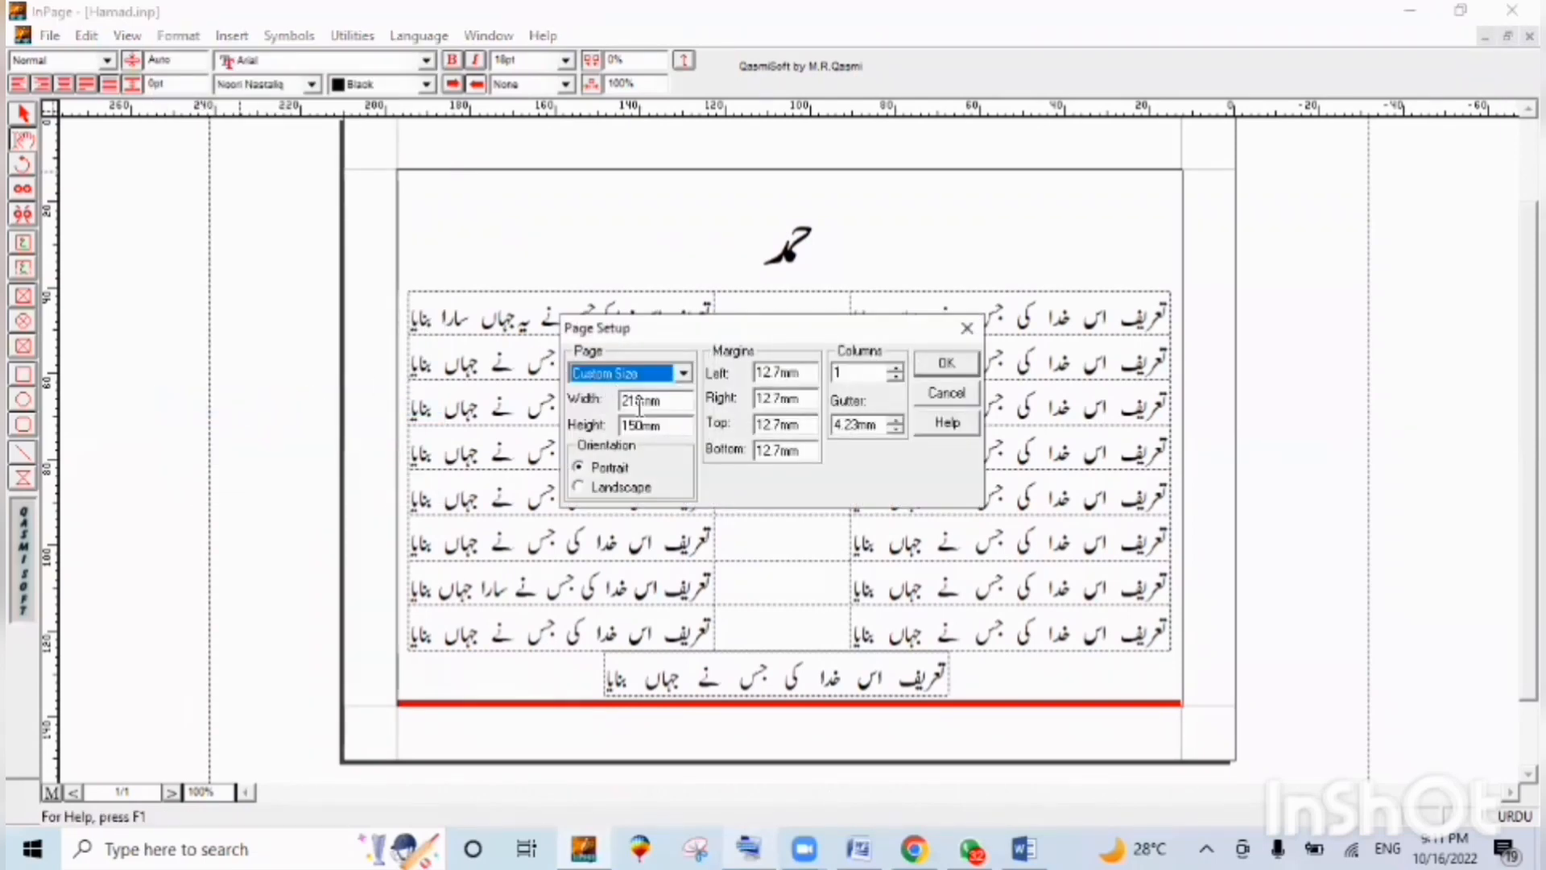
left_click_drag(640, 420, 615, 419)
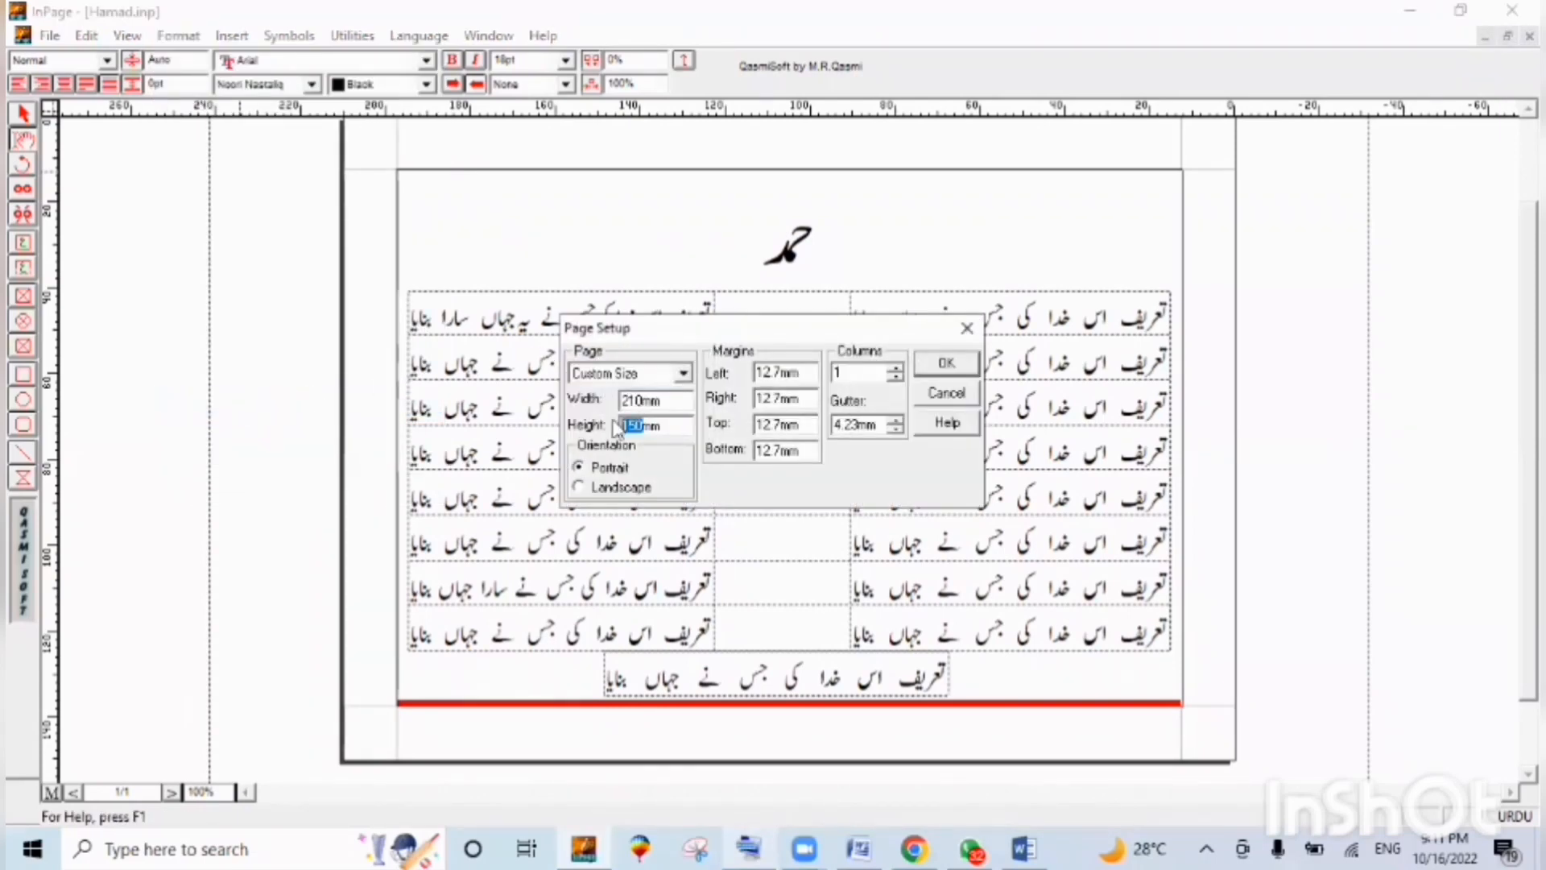
type("16")
key("Return")
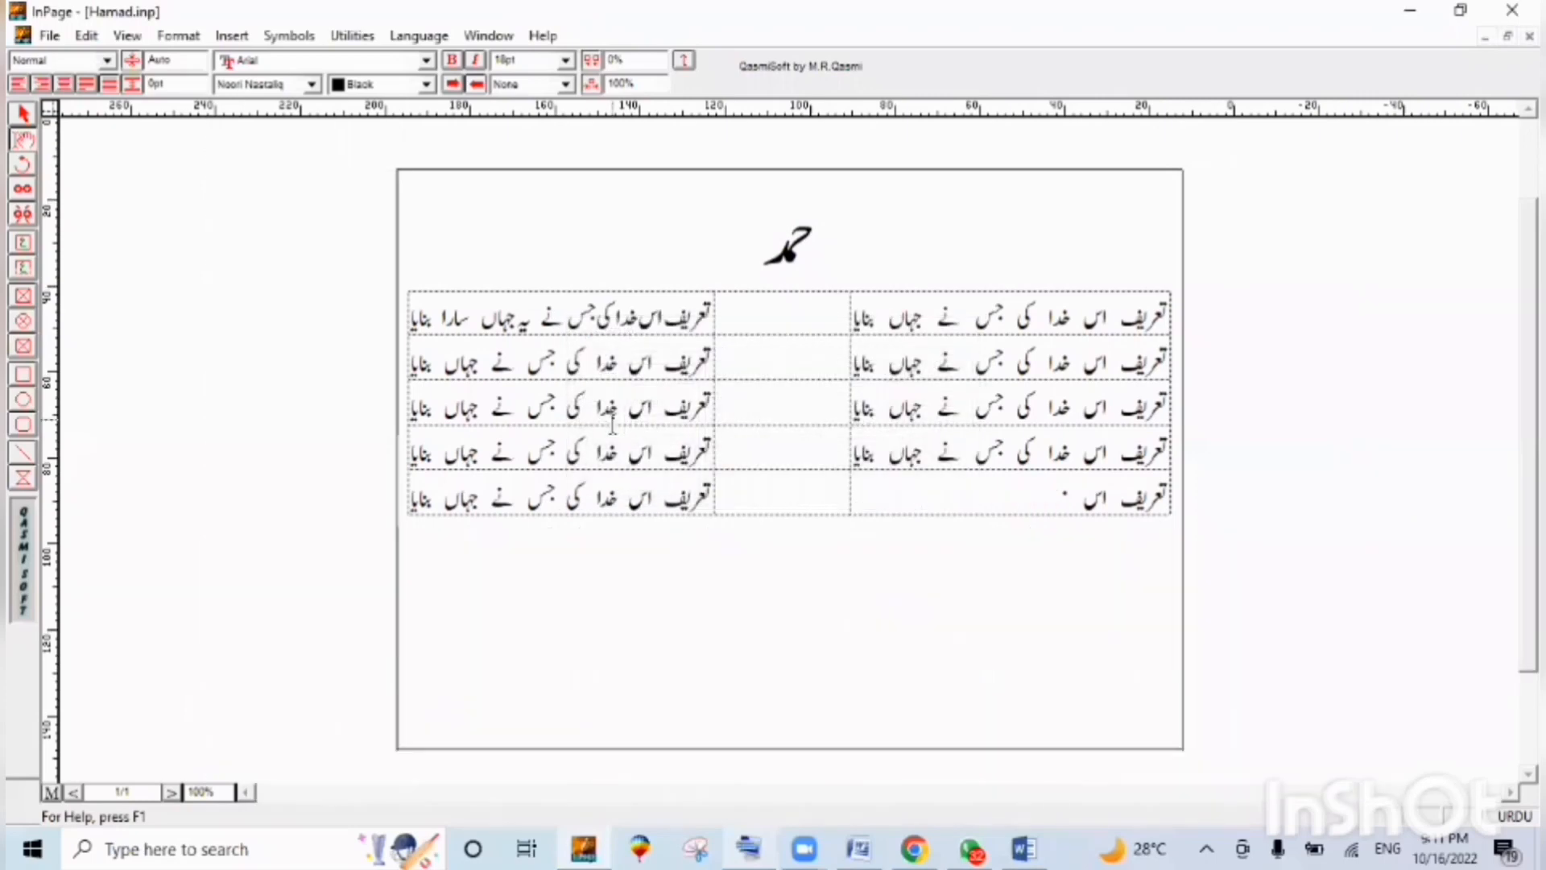
Start exporting the page as a picture and name the file Hamad in the Inpage Document folder.
left_click(49, 36)
left_click(166, 311)
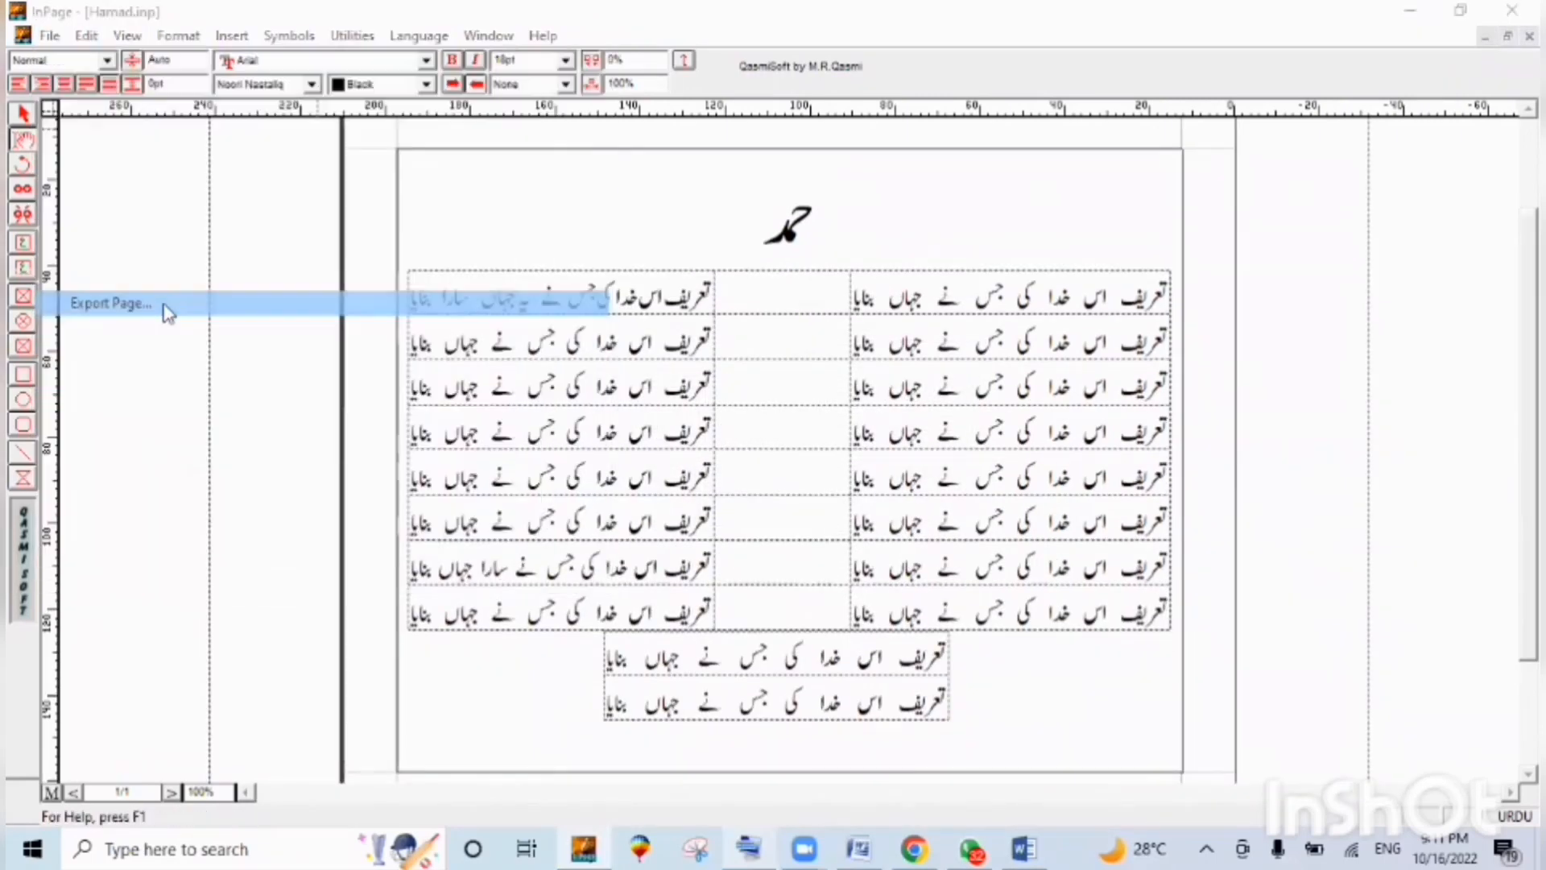
left_click(854, 385)
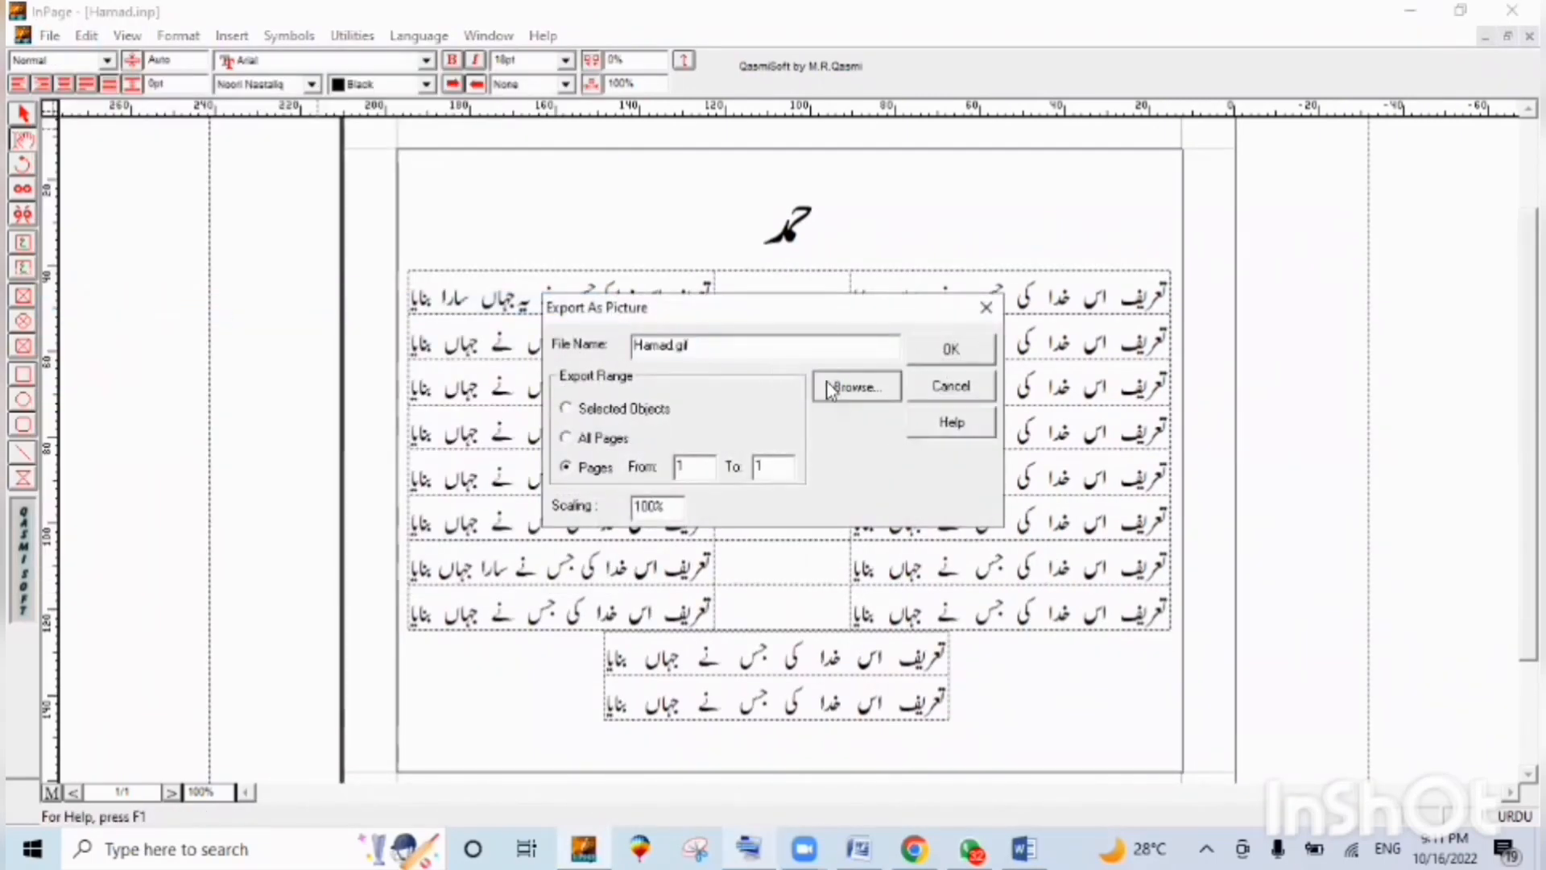
left_click(840, 395)
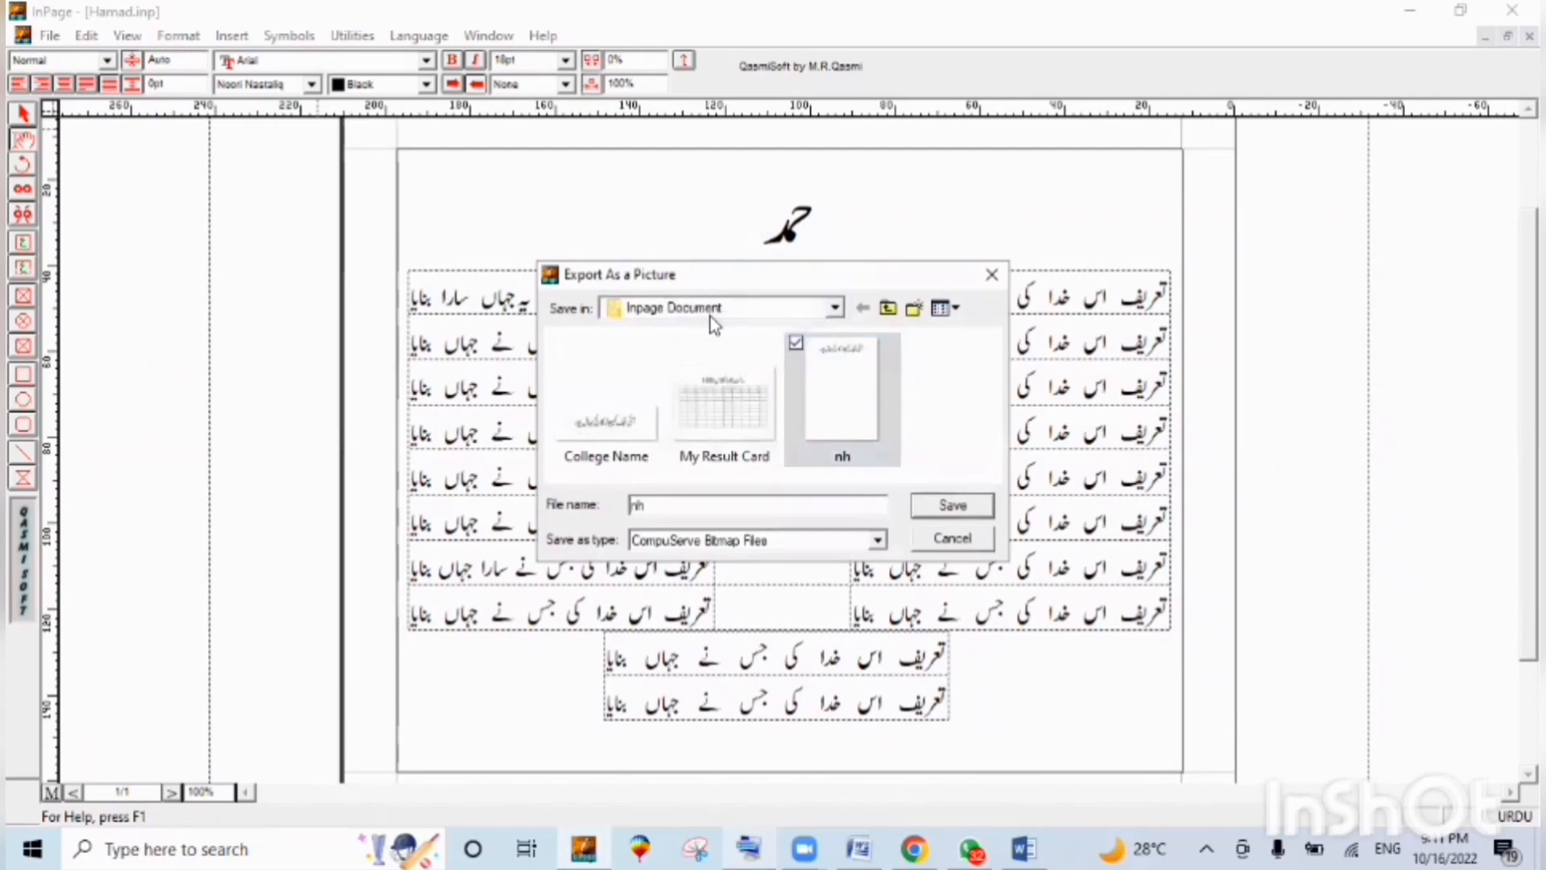
left_click(676, 509)
key("shift+Home")
type("Ha")
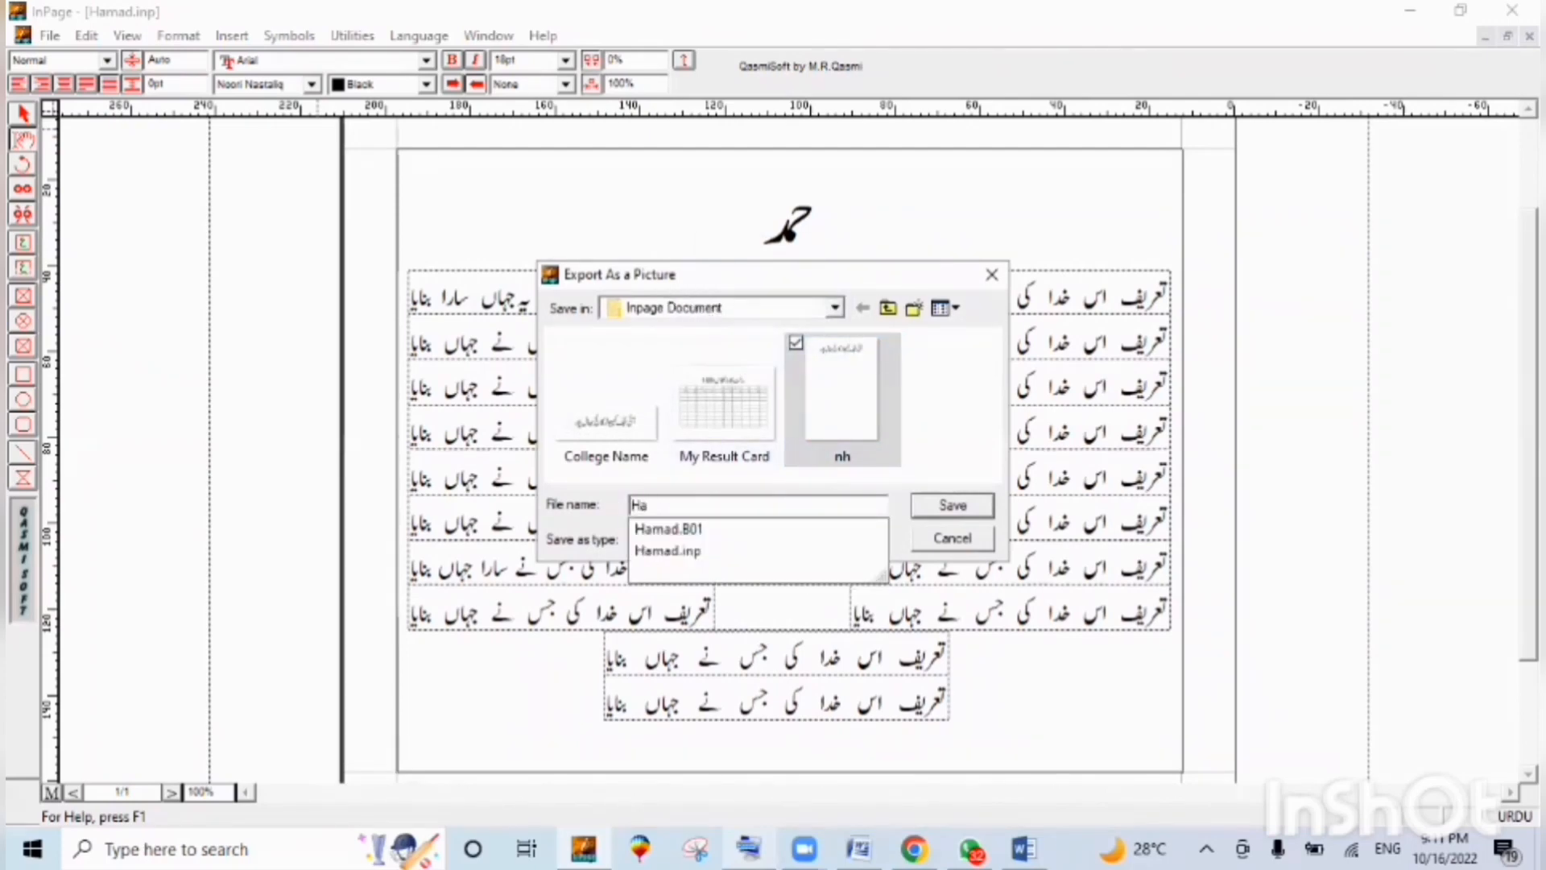
type("mad")
left_click(617, 516)
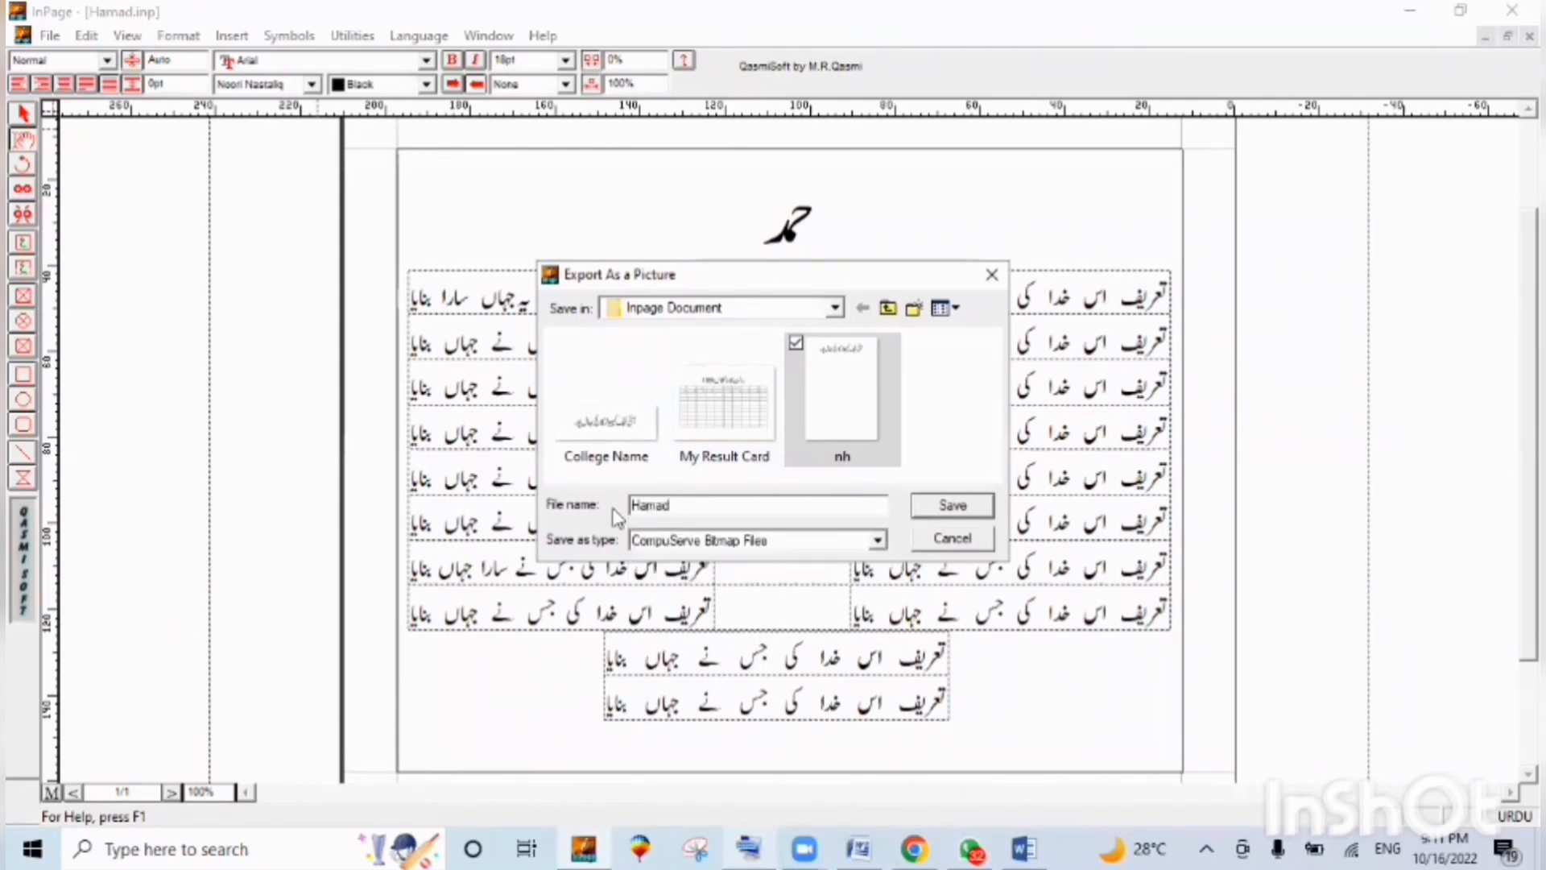
Keep the CompuServe Bitmap file type and export page 1 at 100% scaling.
left_click(653, 541)
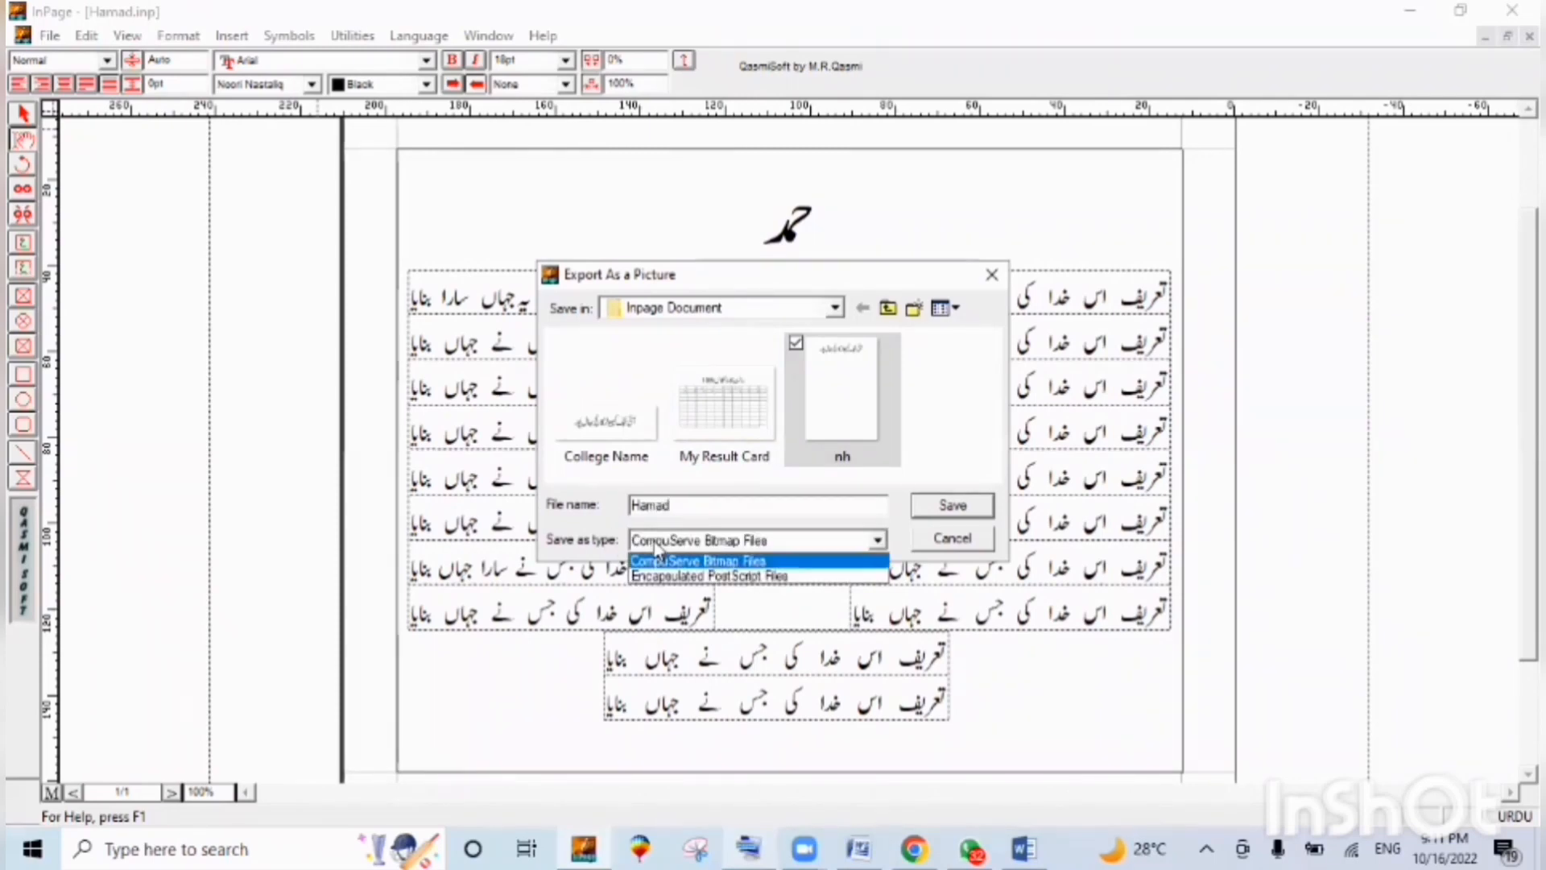
left_click(655, 549)
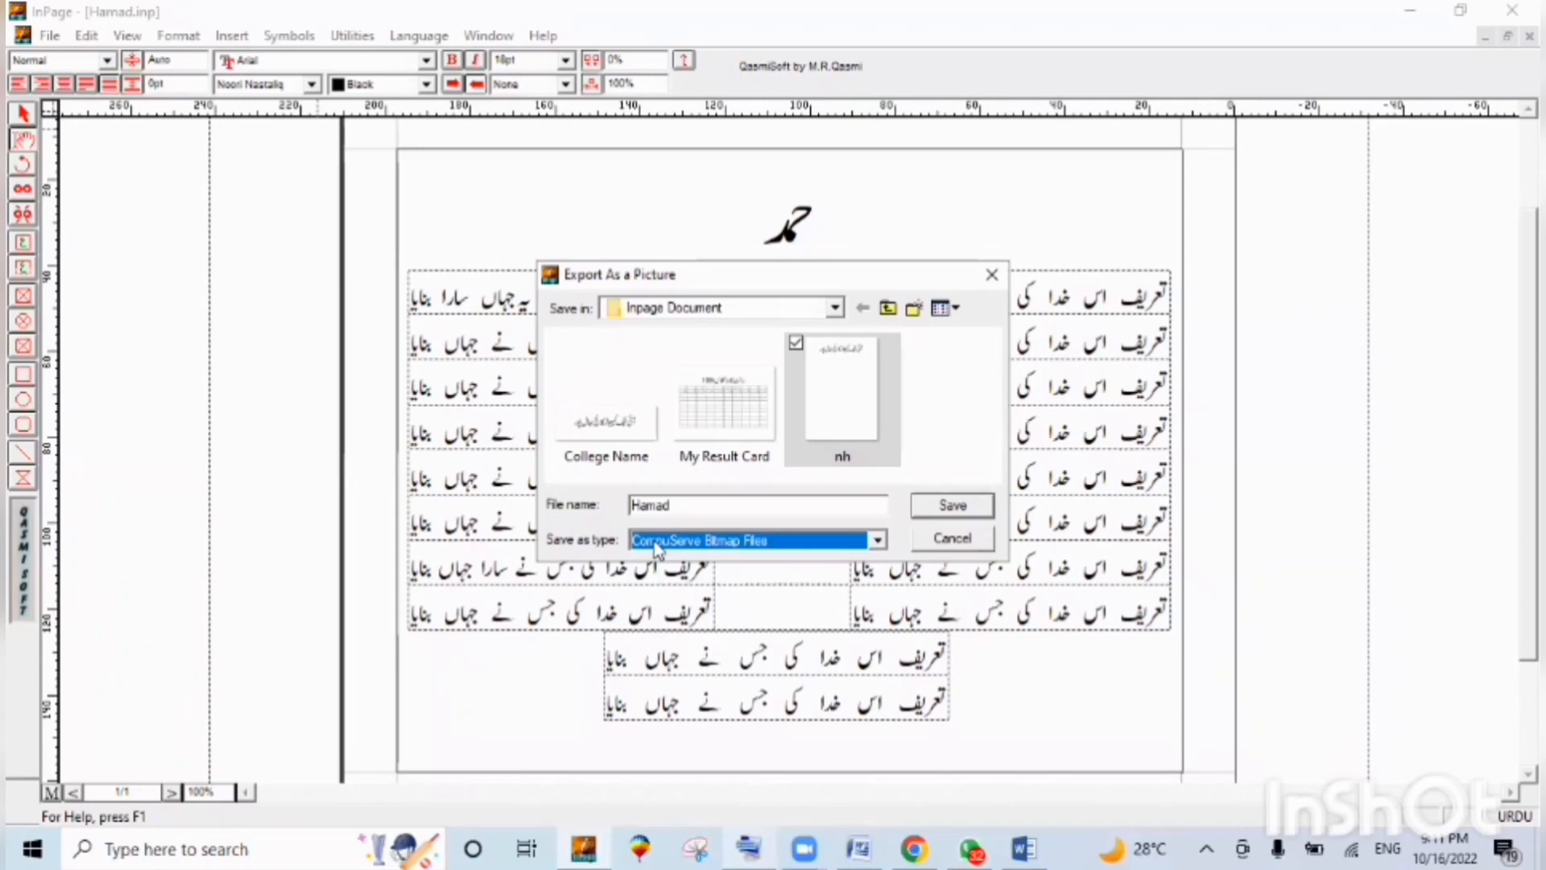
left_click(777, 512)
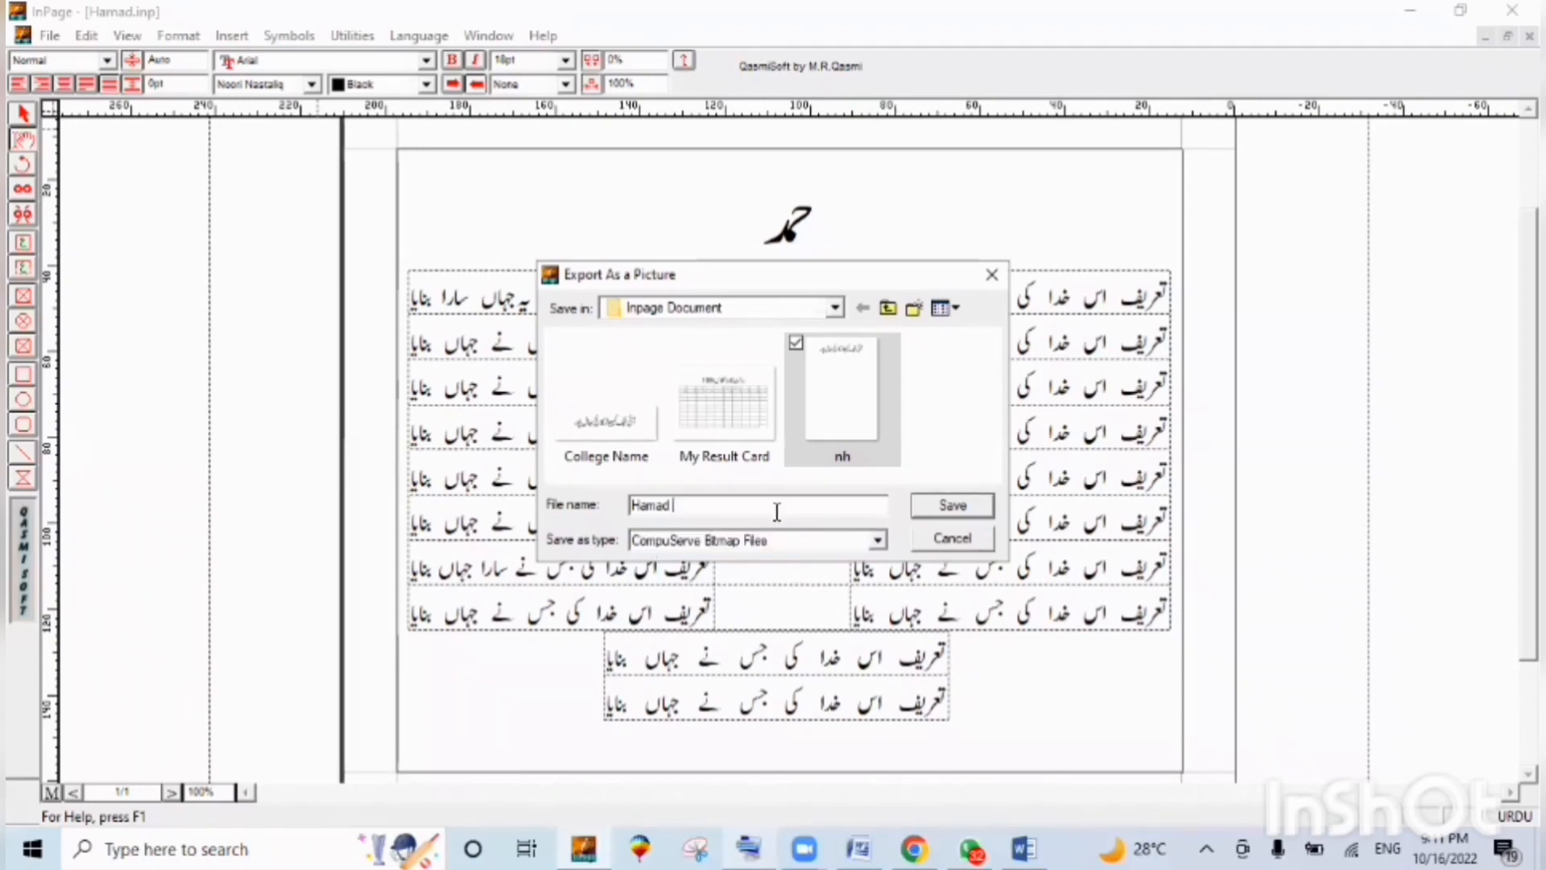
left_click(947, 507)
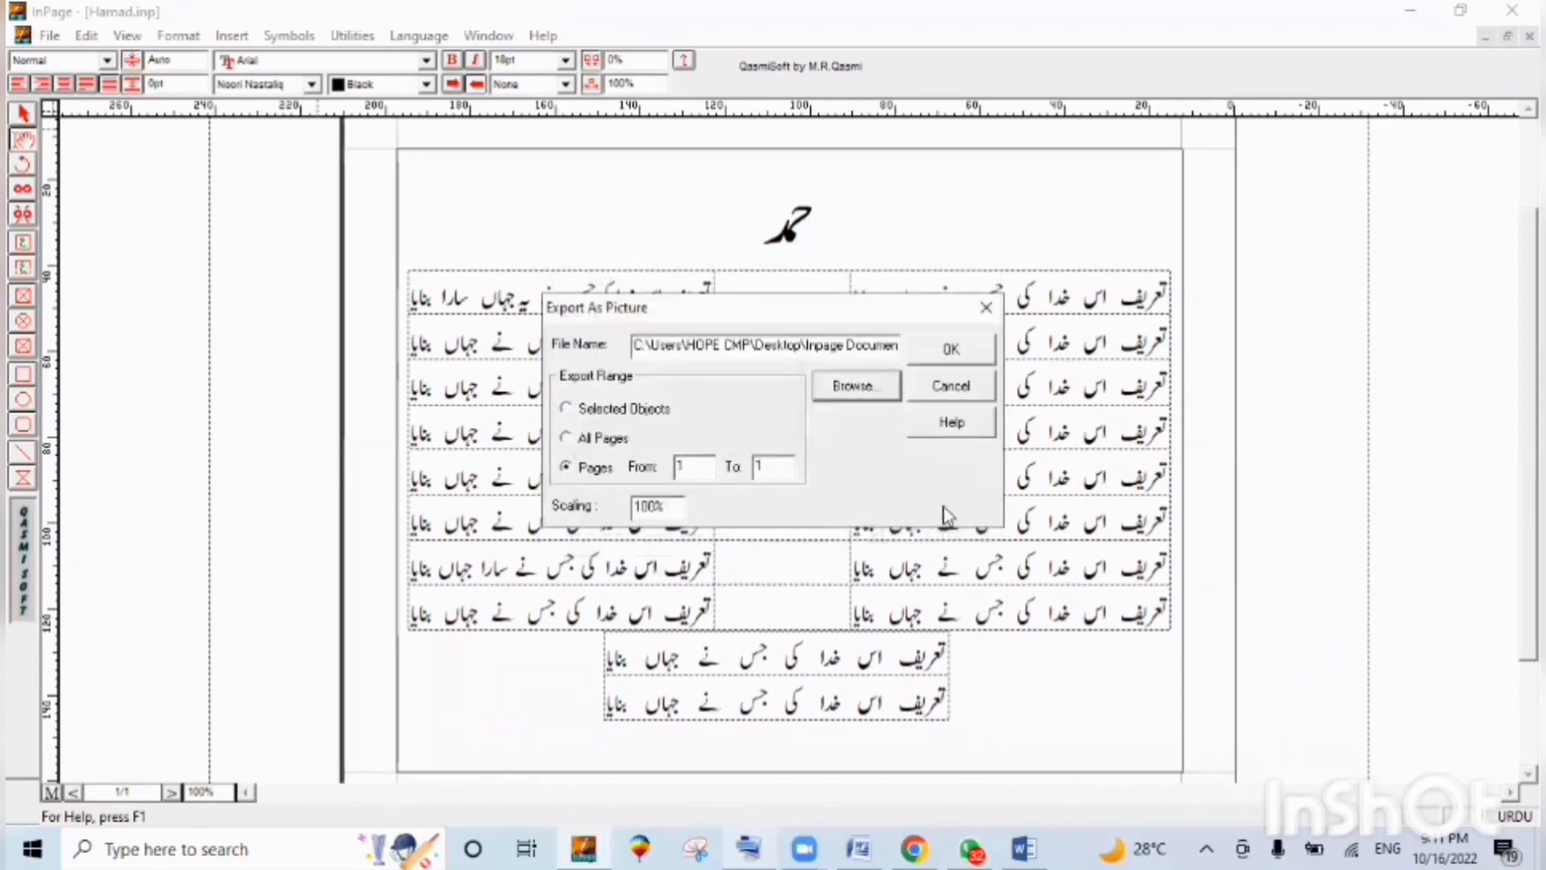
left_click(951, 349)
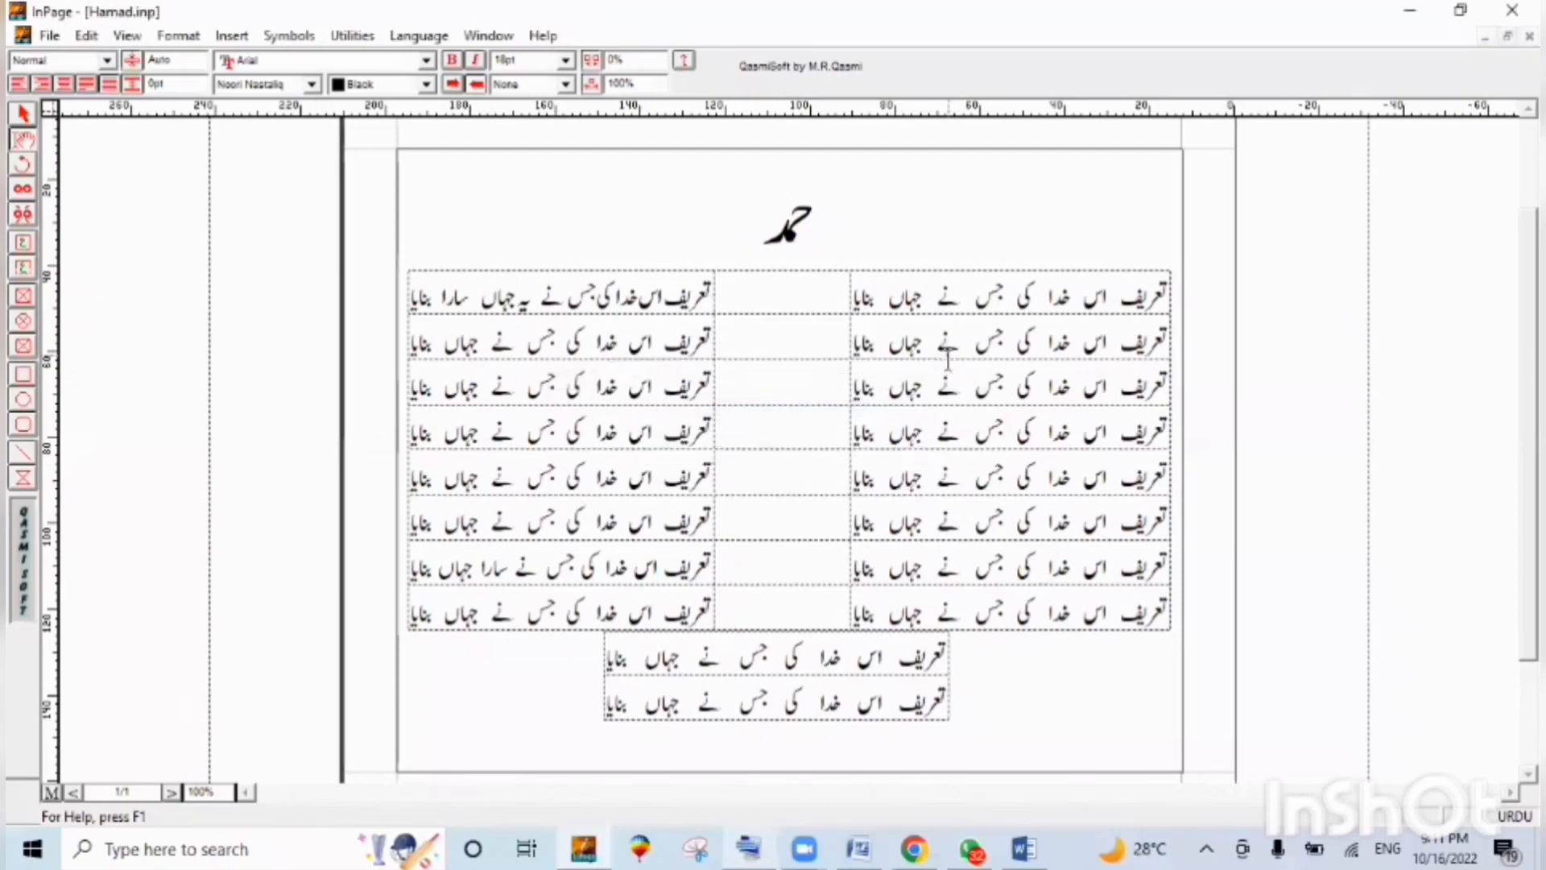
Switch to the Inpage Document folder in File Explorer, show the files as large icons, and check the exported Hamad picture.
key("super+d")
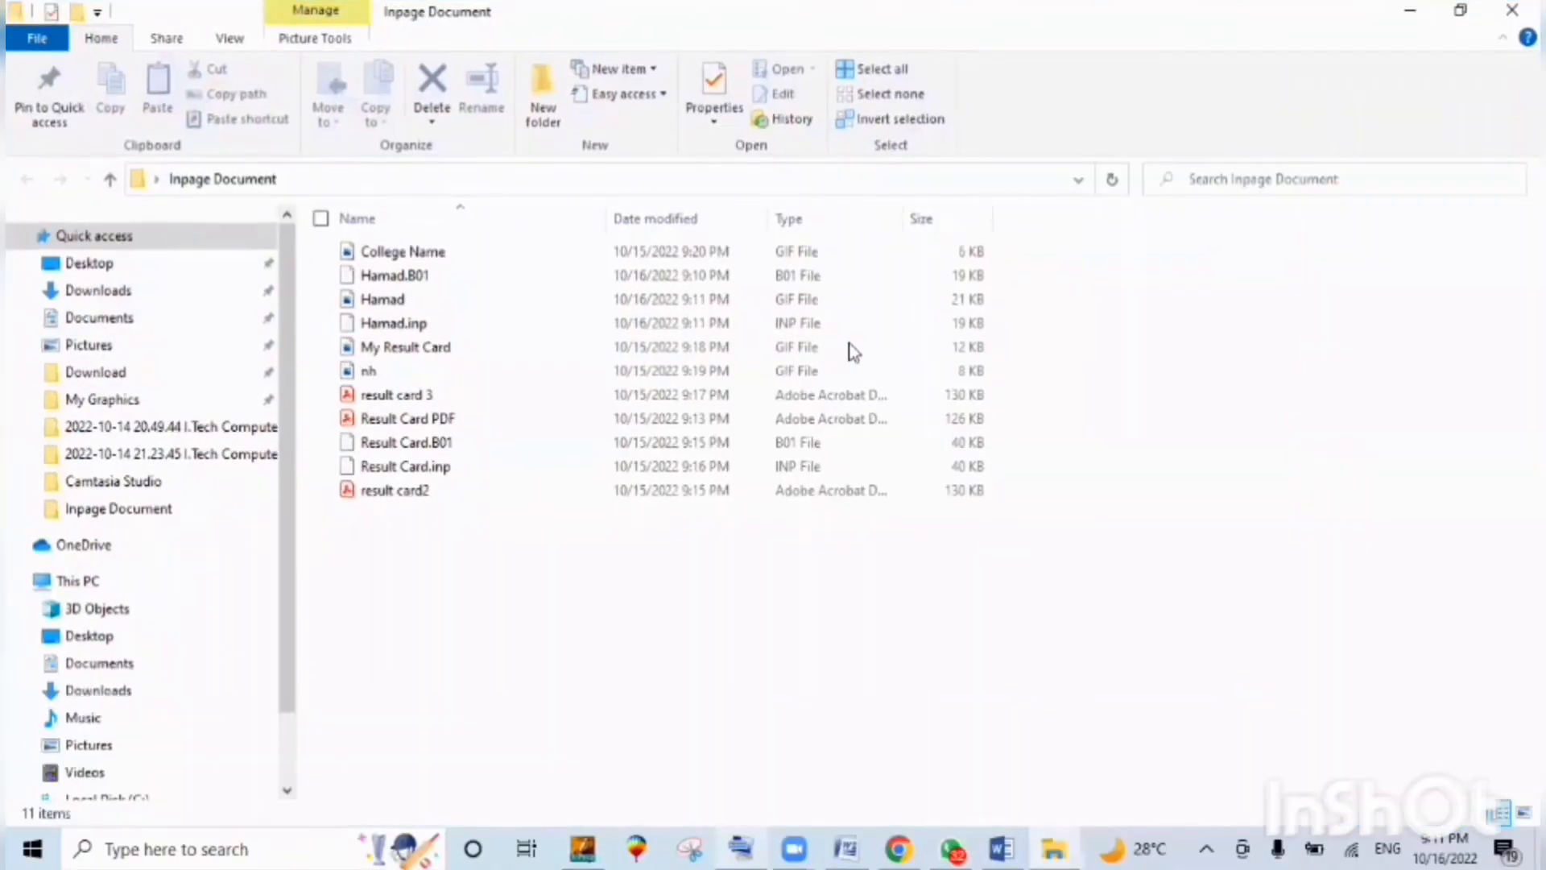
right_click(732, 276)
mouse_move(854, 292)
left_click(1041, 316)
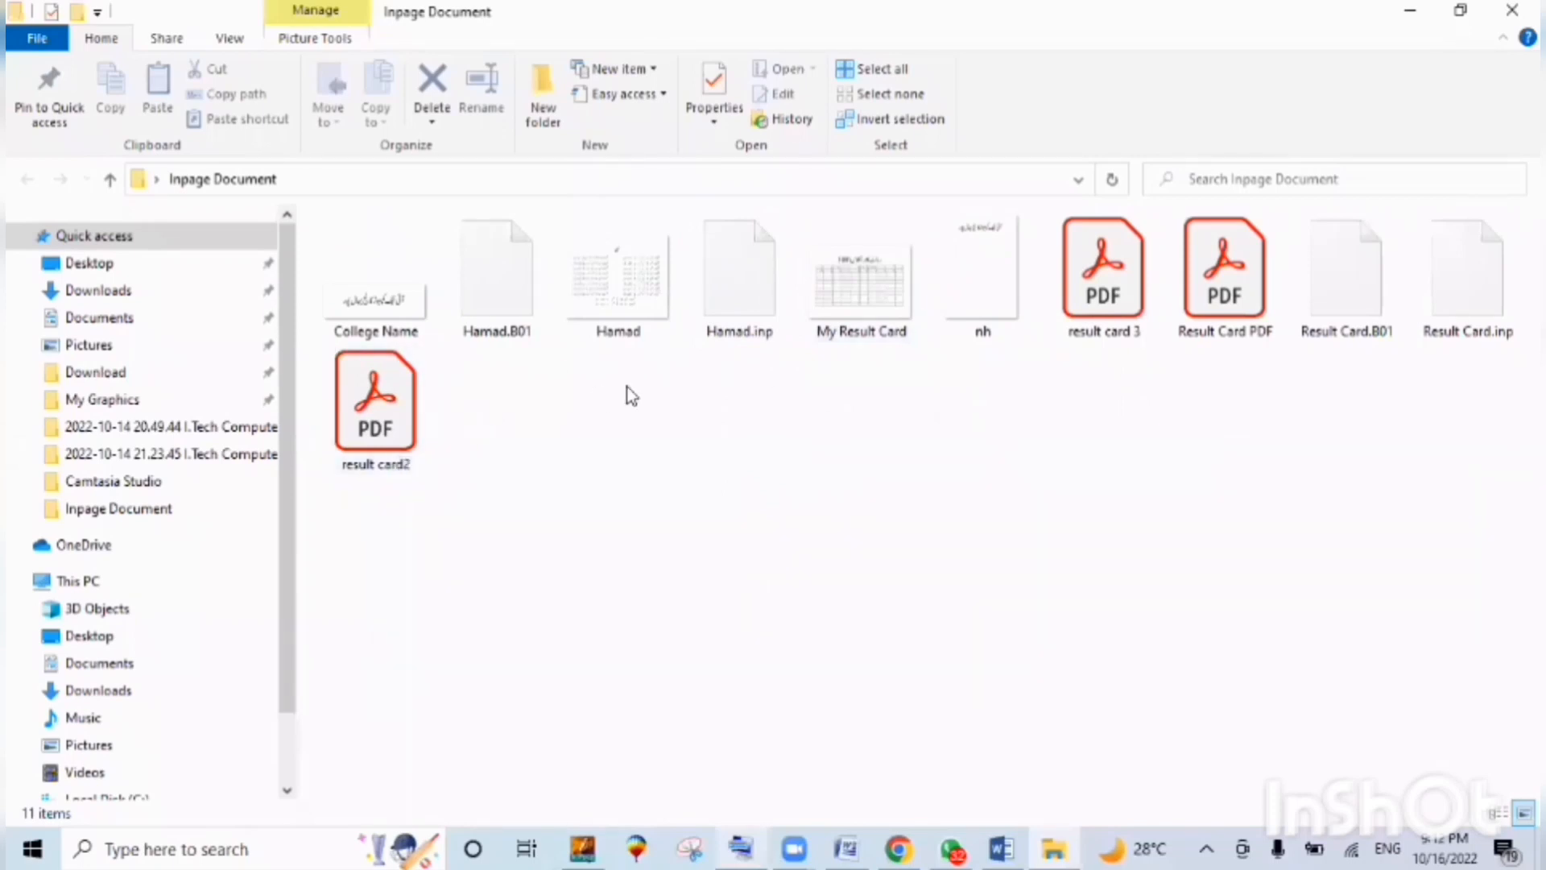
double_click(634, 297)
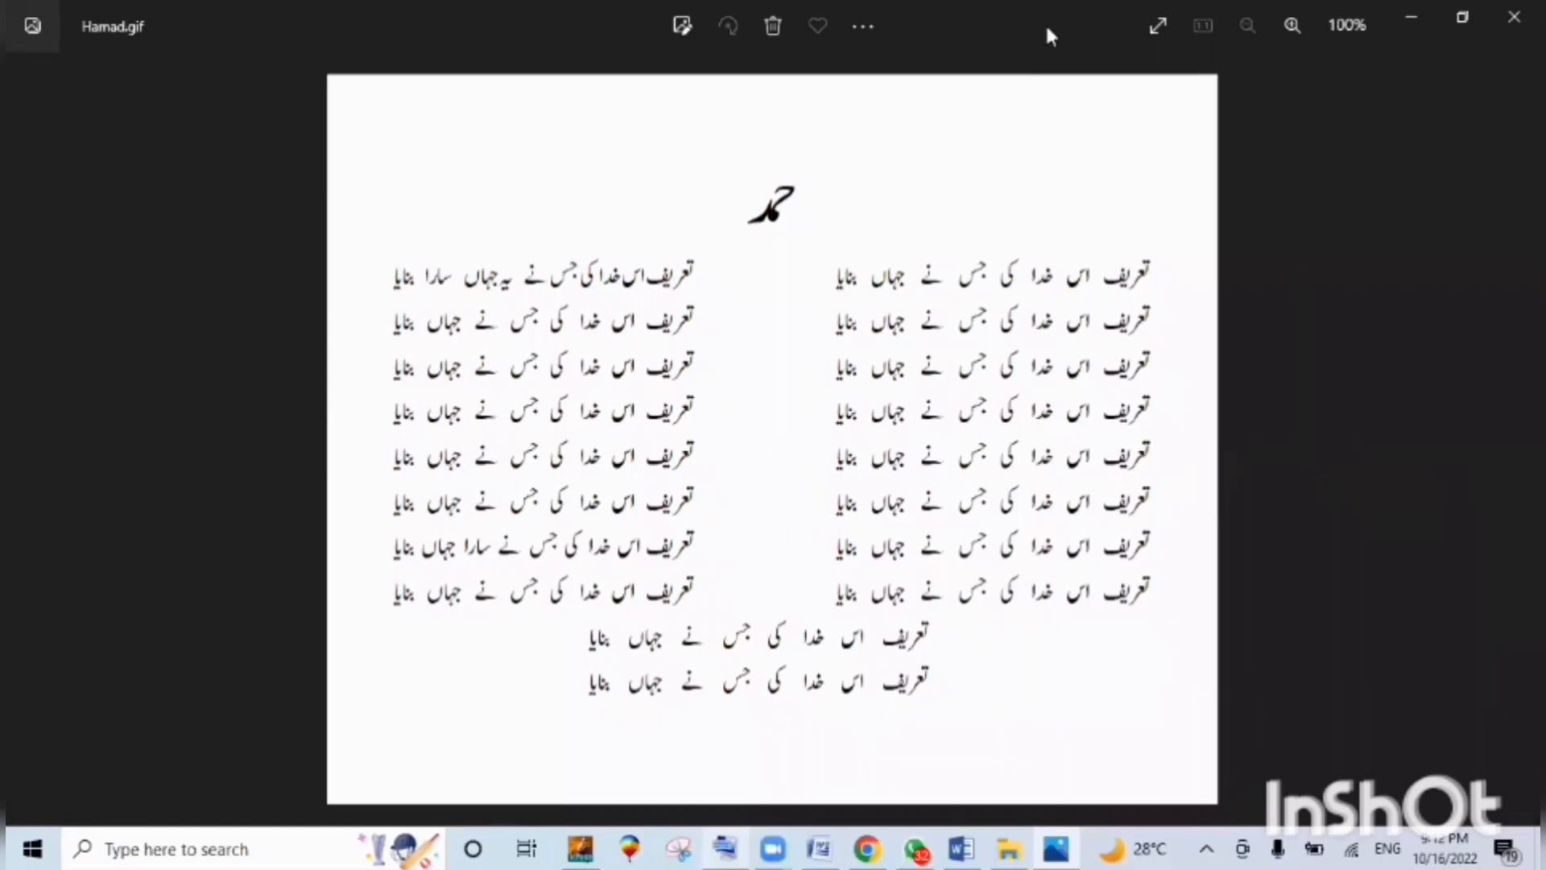
left_click(1513, 17)
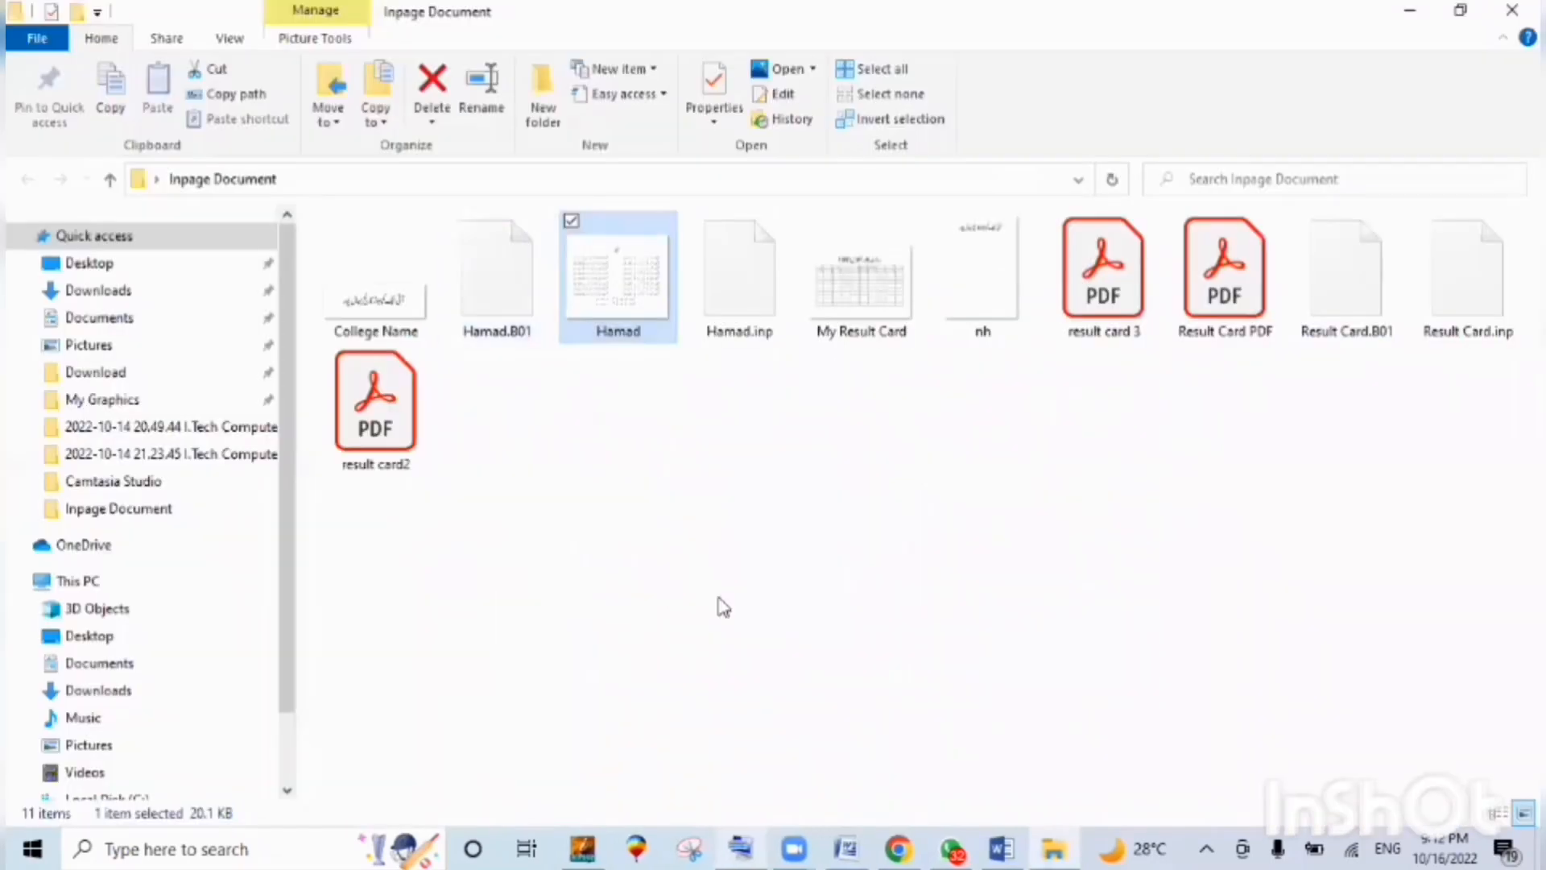